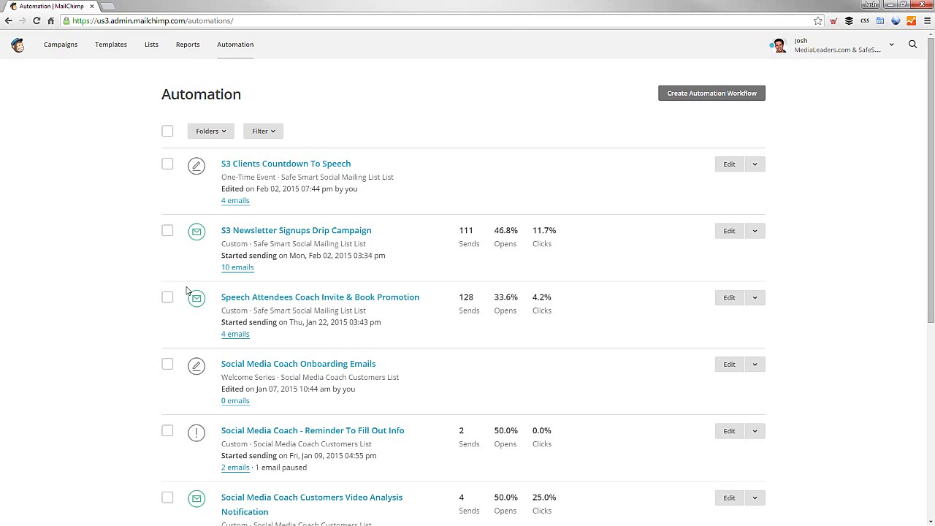
Step: Open the Campaigns overview from the top navigation
click(63, 52)
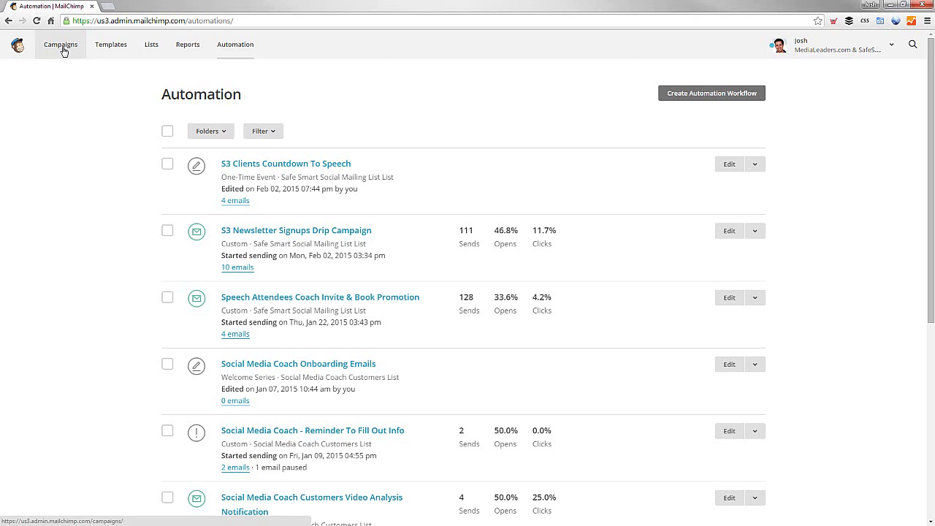
Step: Review the three subscriber lists, including Media Leaders, then return to Automation workflows
click(149, 47)
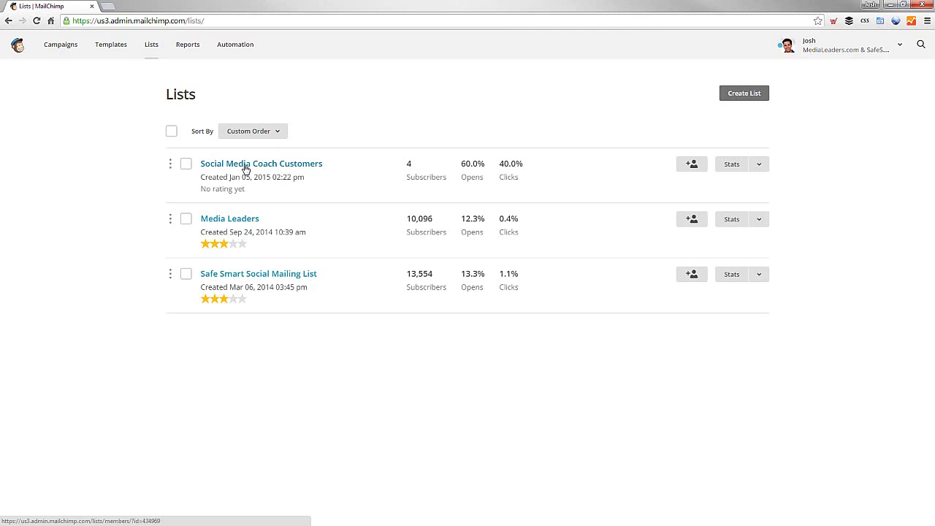
click(235, 45)
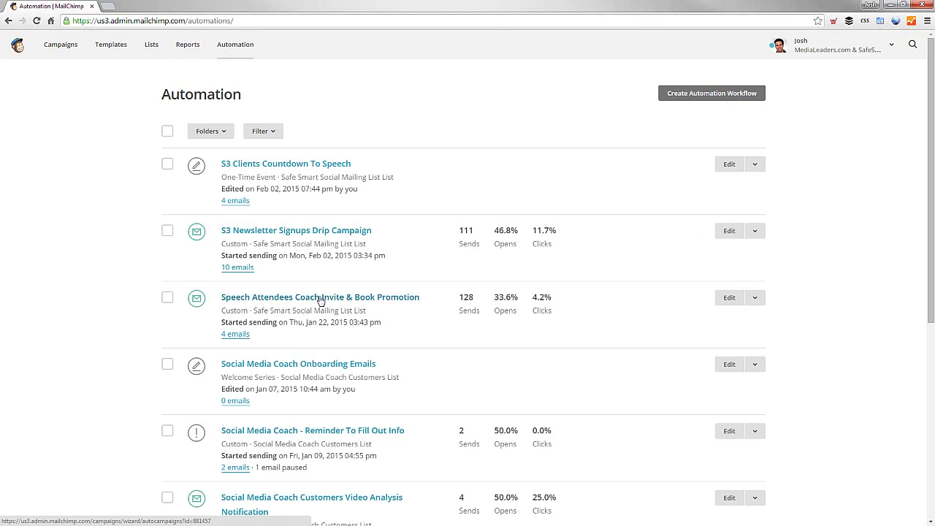
Step: Open the S3 Newsletter Signups Drip Campaign and inspect its additional segmentation conditions
click(293, 232)
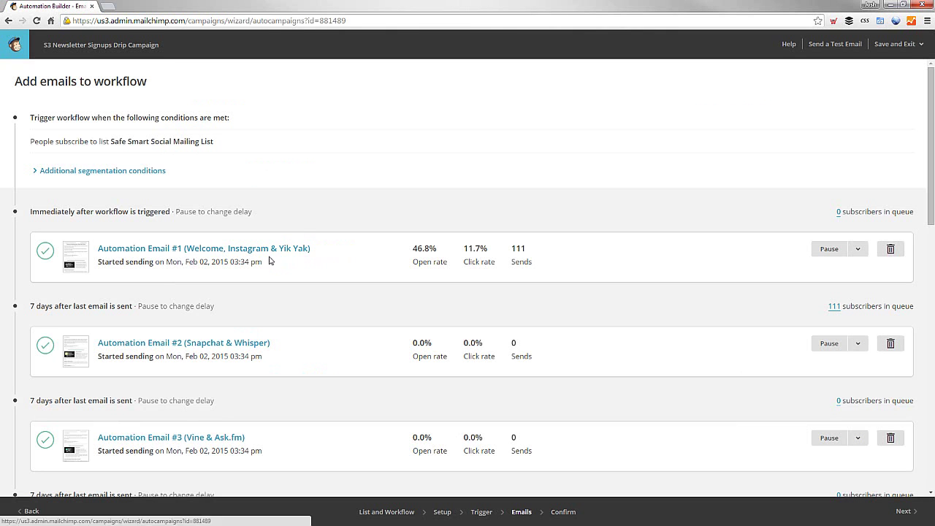
click(91, 174)
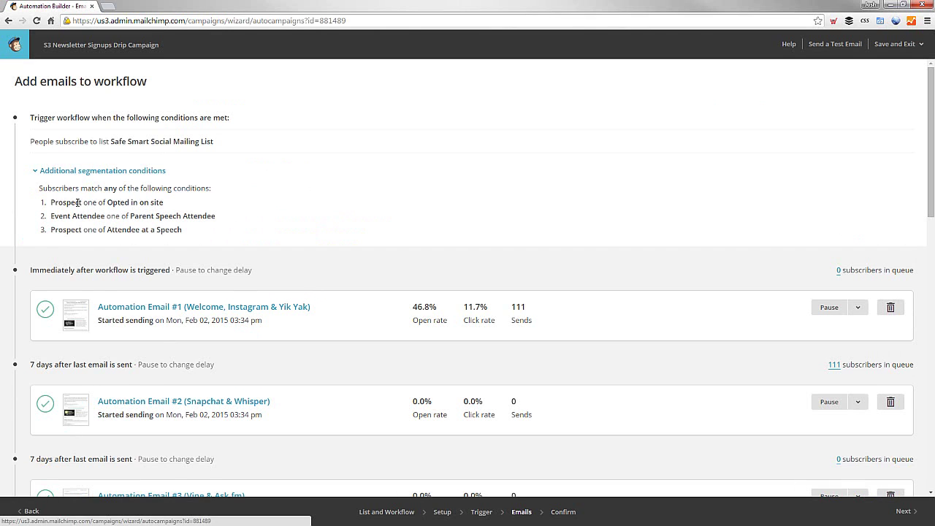
mouse_move(106, 202)
mouse_down()
mouse_move(195, 203)
mouse_move(236, 228)
mouse_move(107, 203)
mouse_up()
click(195, 204)
click(211, 230)
click(106, 203)
Step: Scroll through the workflow's four automation emails spaced 7 days apart
scroll(313, 377, down, 3)
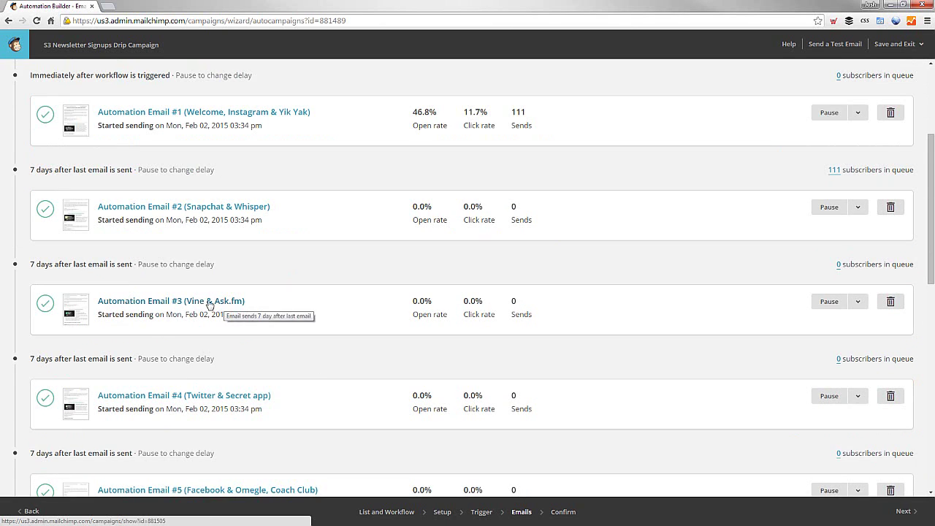
scroll(266, 363, up, 4)
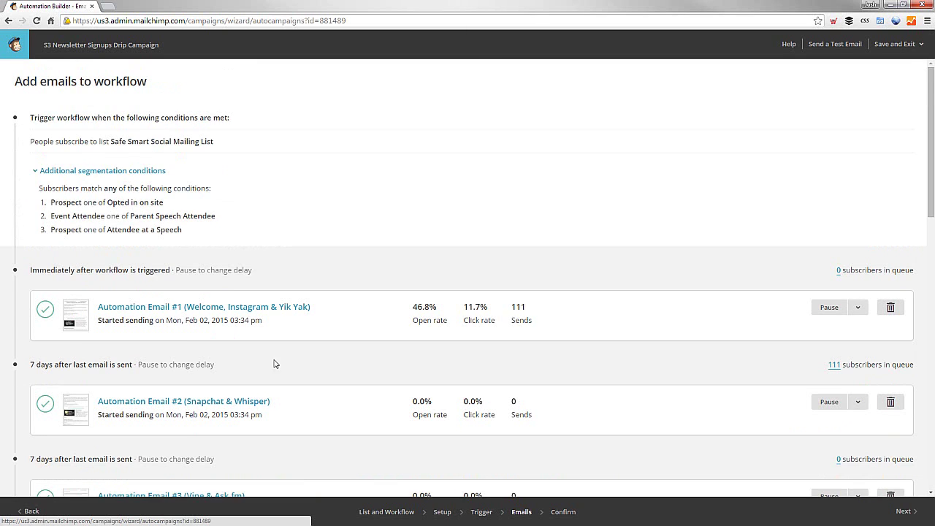
scroll(274, 363, down, 3)
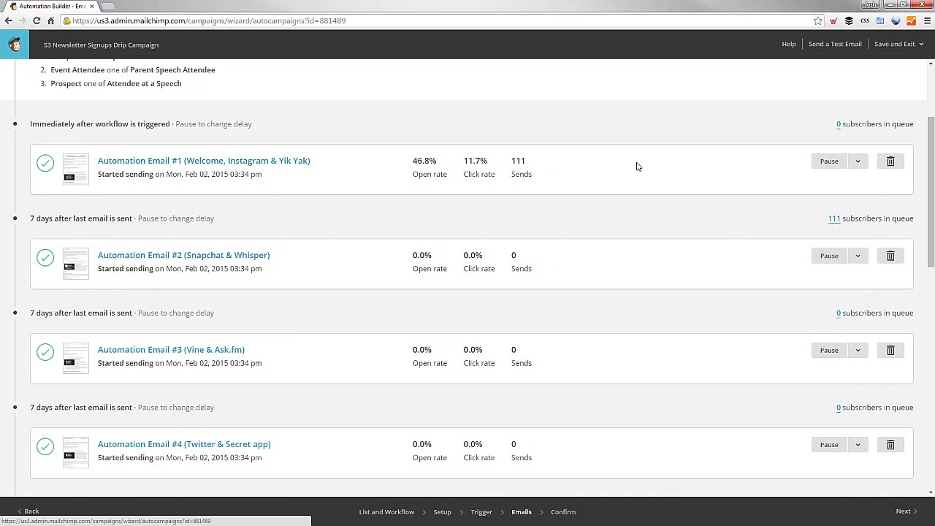
scroll(491, 200, up, 3)
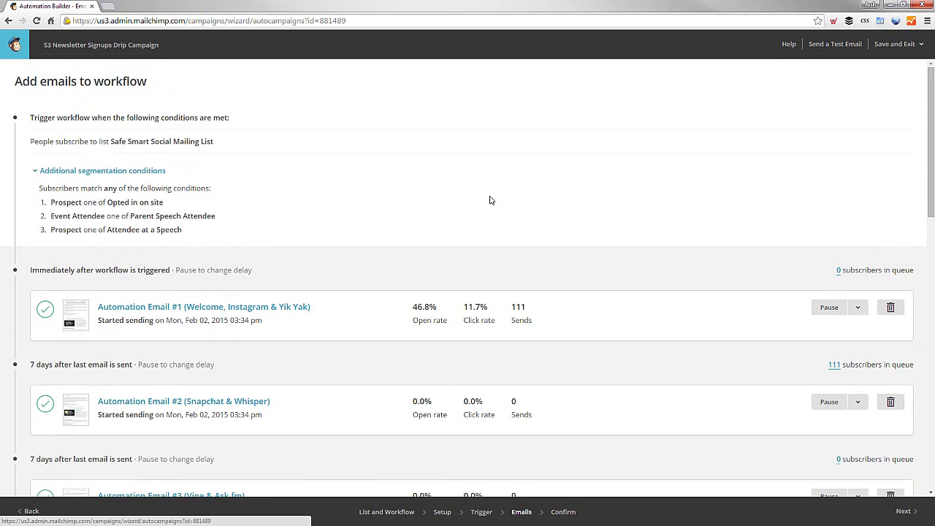
Step: Pause Email #1 and review Social Media Safety Tips in the design editor
click(827, 307)
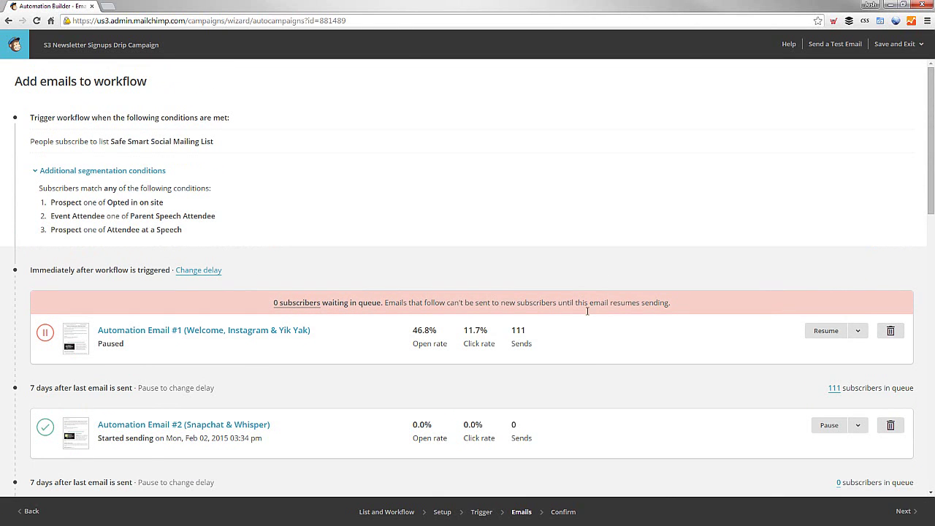
click(858, 332)
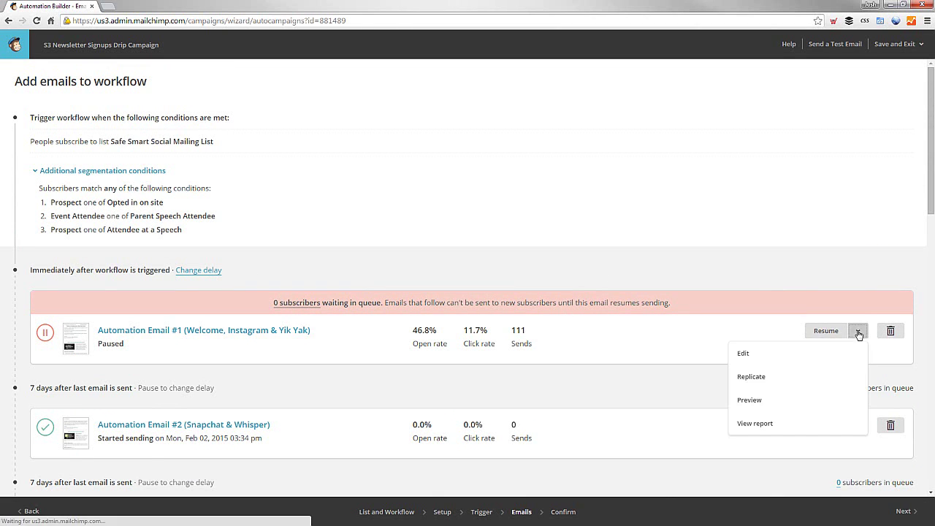
click(760, 360)
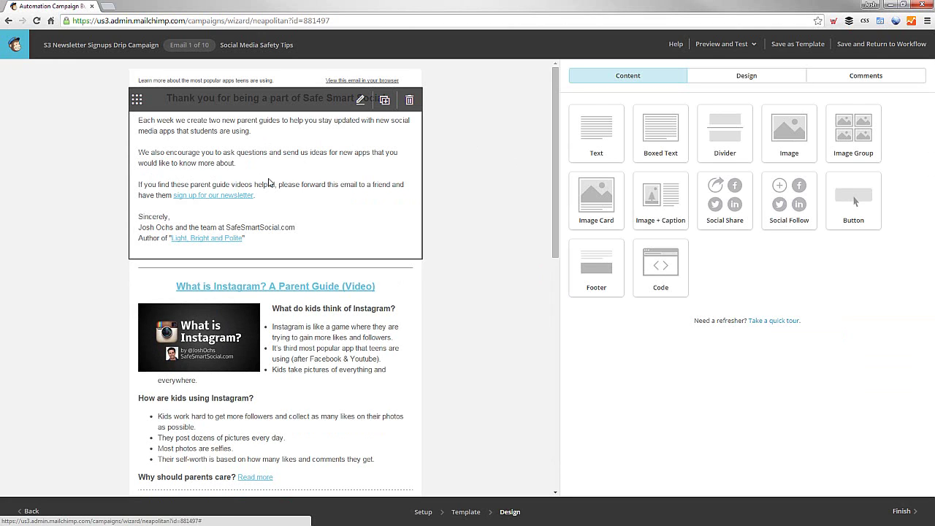
scroll(453, 243, down, 2)
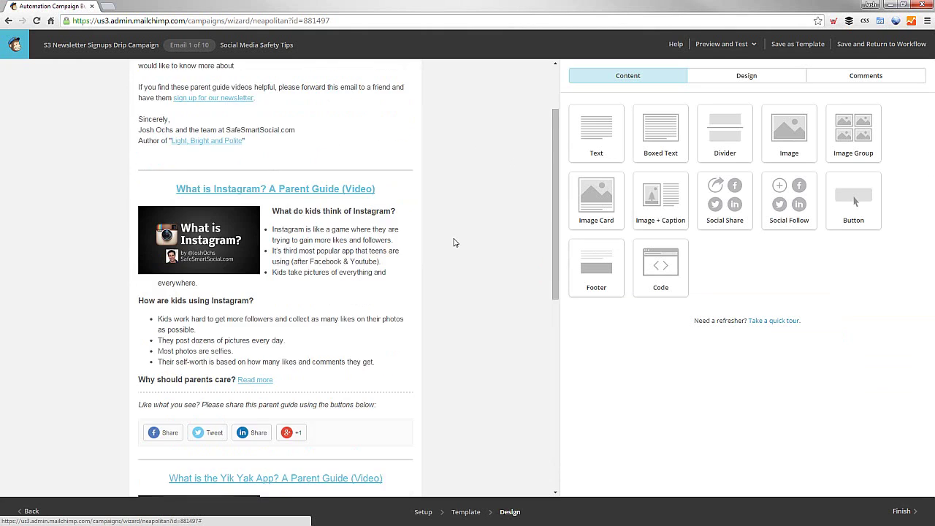
scroll(453, 243, down, 7)
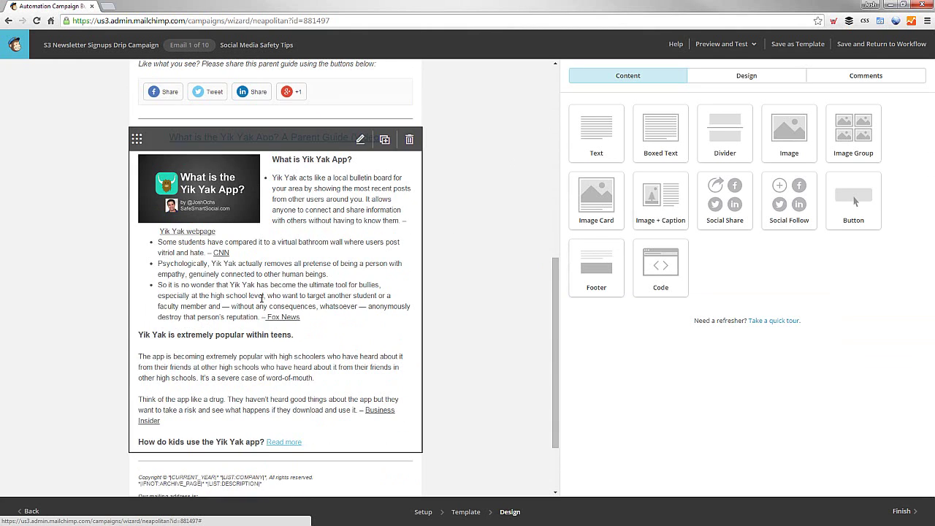
scroll(453, 282, up, 9)
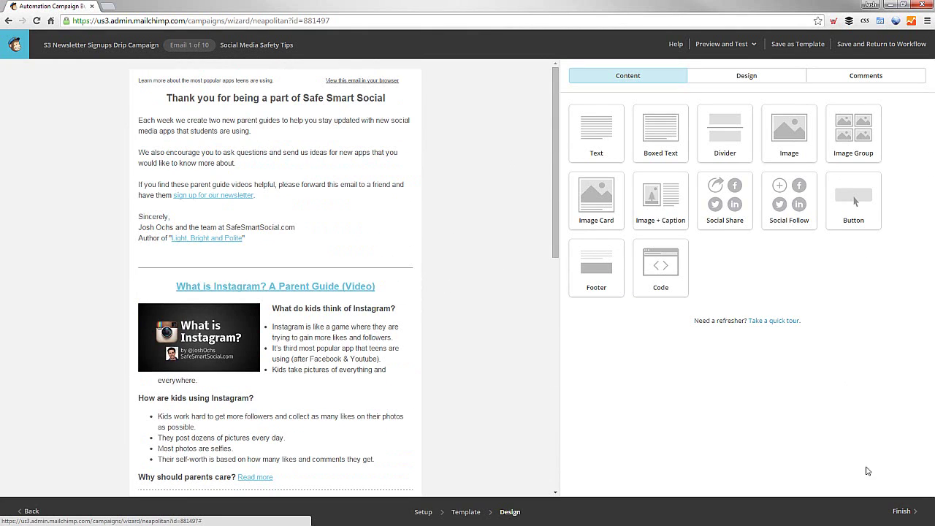
Step: Save the email, resume Email #1, and exit the builder to the Automation list
click(875, 46)
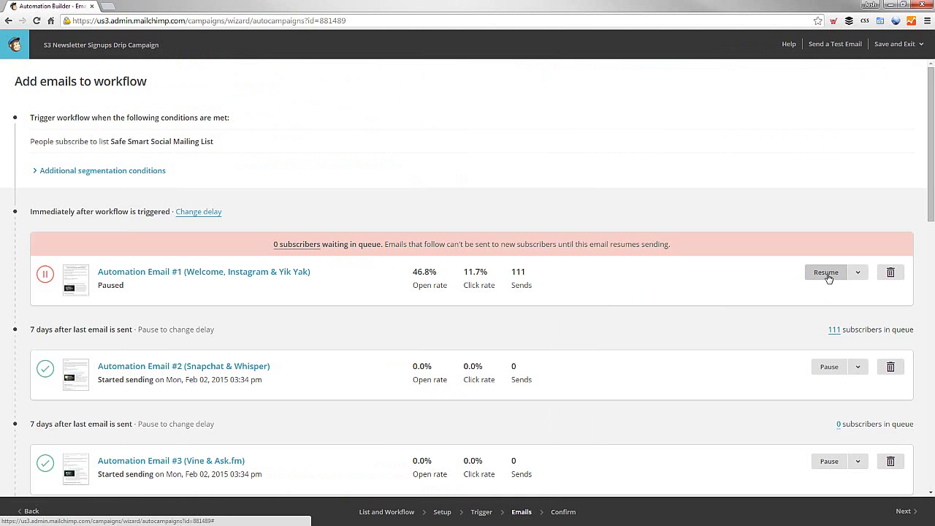
click(829, 274)
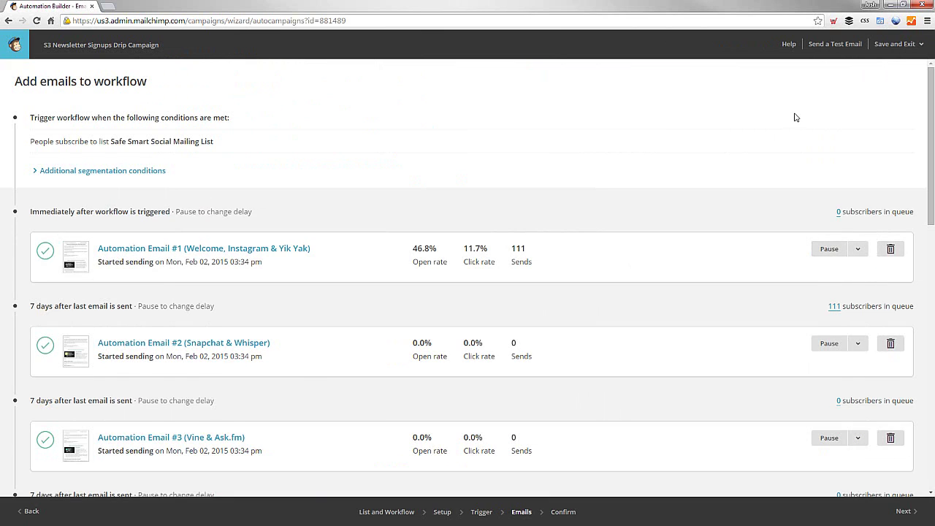
click(903, 45)
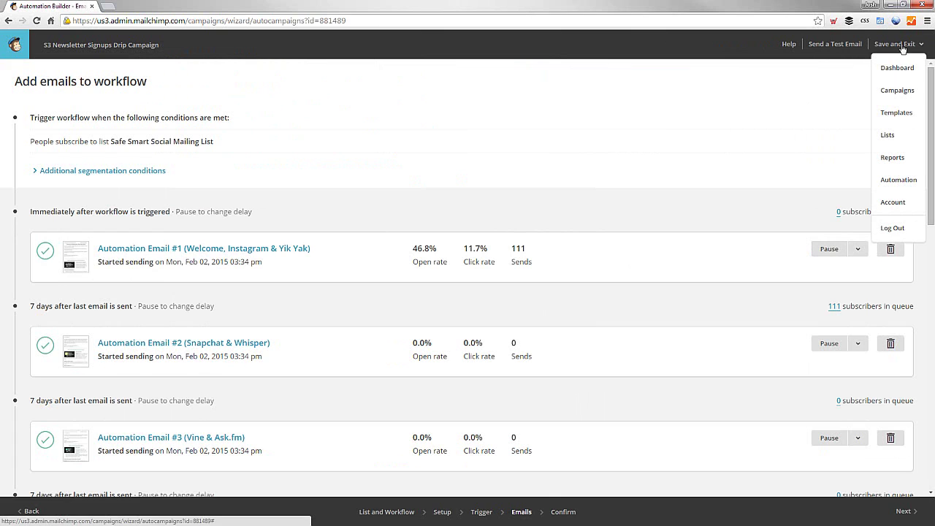
click(905, 179)
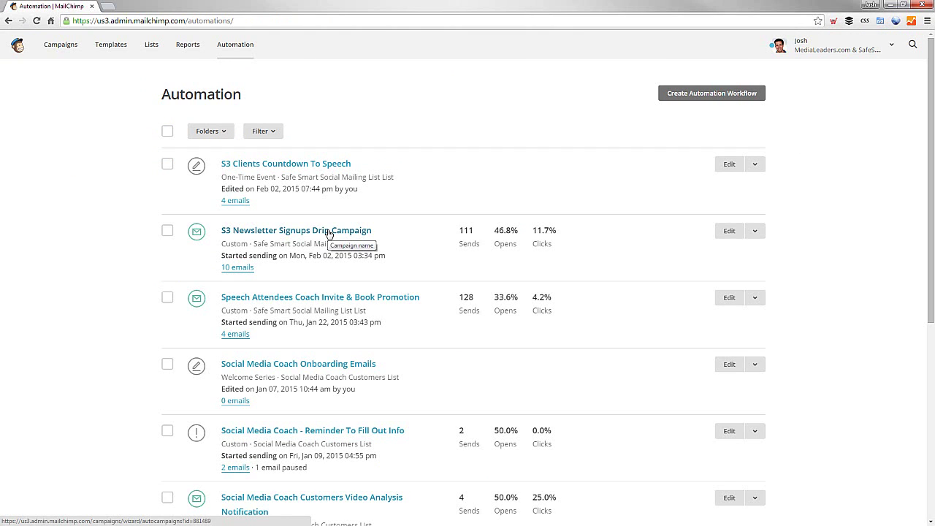
Step: Create a new automation workflow on the Media Leaders list using the Custom workflow type
click(719, 95)
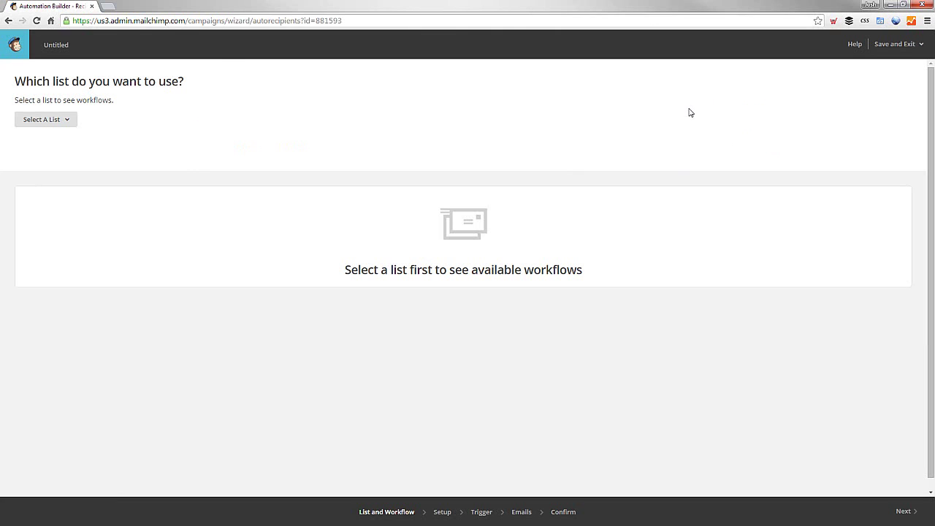
click(52, 121)
click(76, 191)
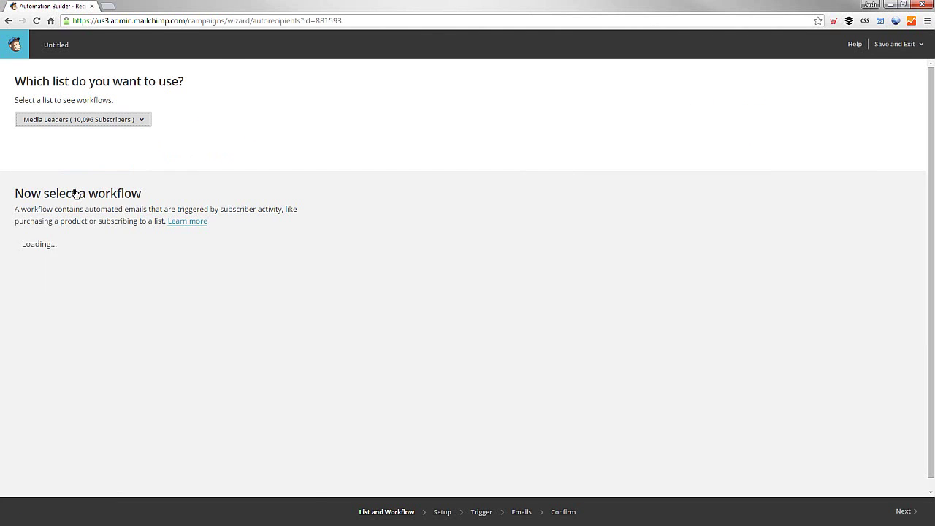
scroll(459, 221, down, 3)
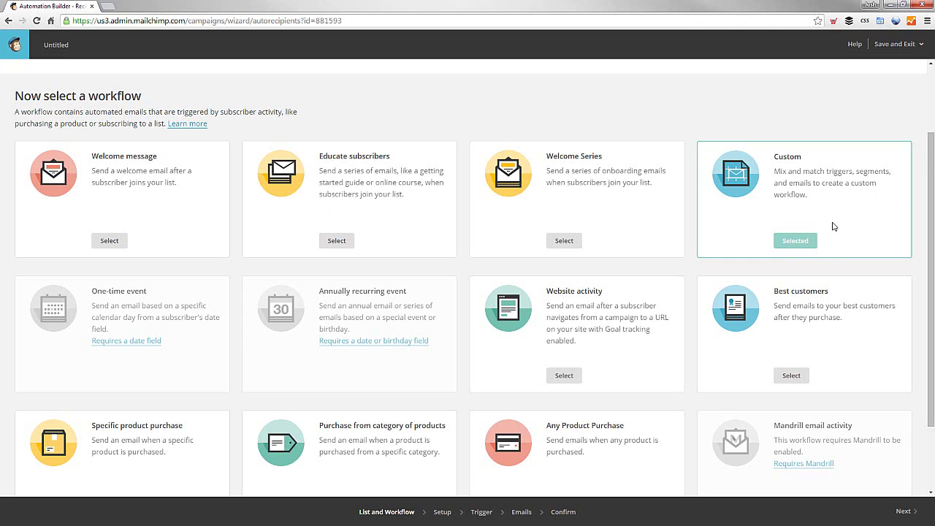
scroll(834, 227, down, 1)
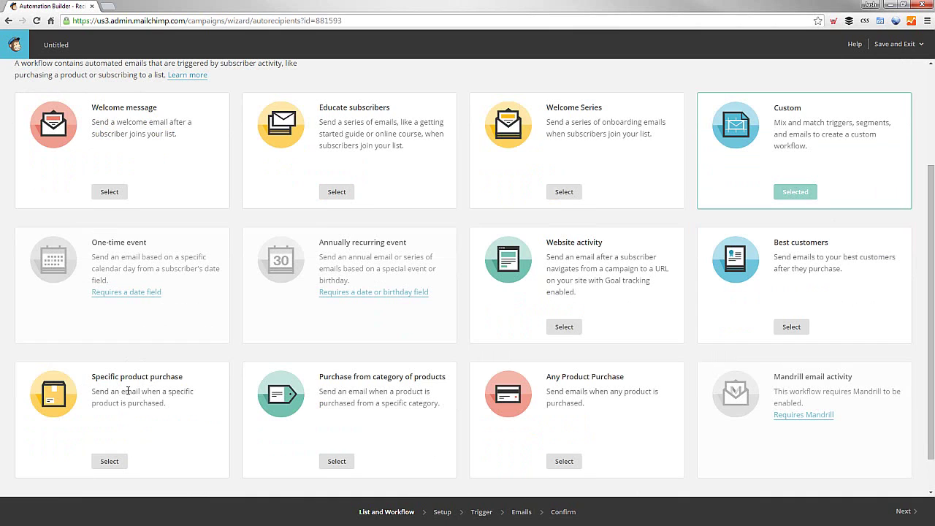
drag(94, 376, 165, 401)
click(173, 406)
click(797, 193)
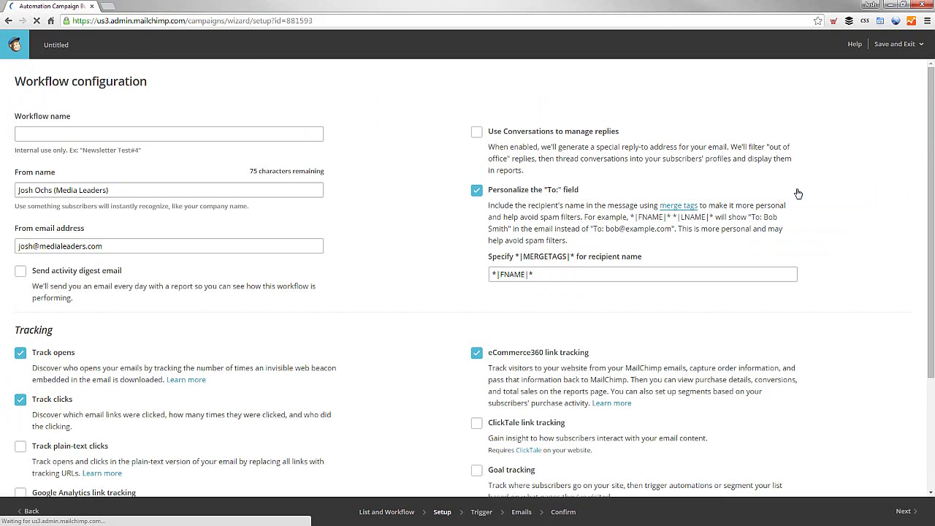
Step: Name the workflow 'ML Newsletter Drip Campaign', check sender details, and enable Conversations
click(214, 134)
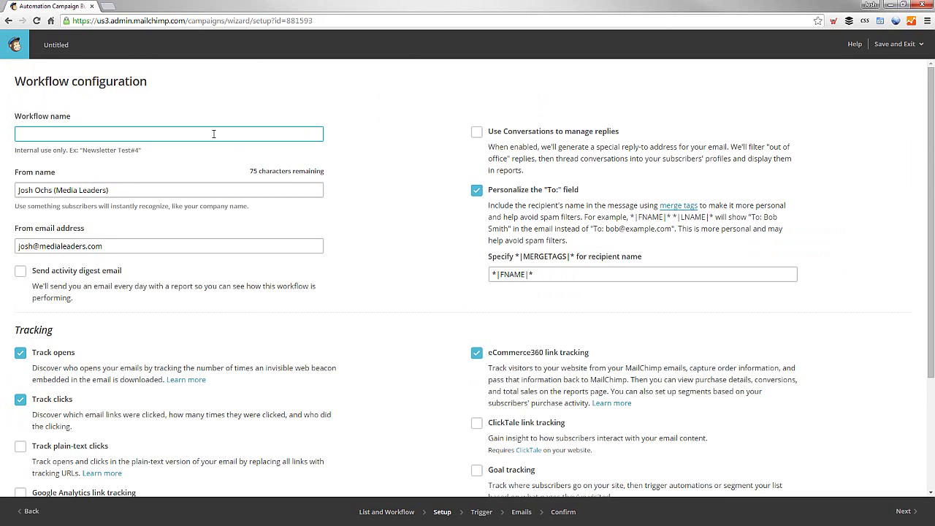
text(ML Email Drip Campaign)
double_click(41, 135)
text(Newsletter)
click(119, 187)
click(112, 246)
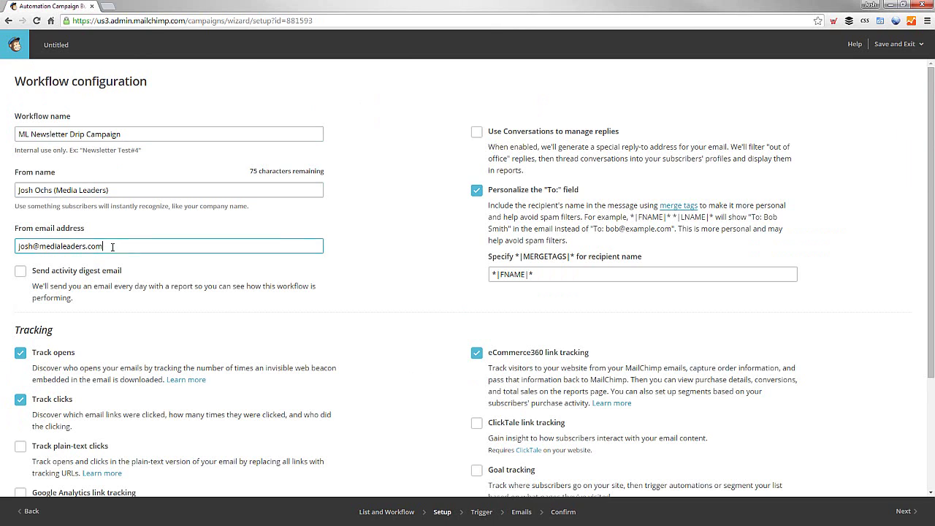
click(352, 241)
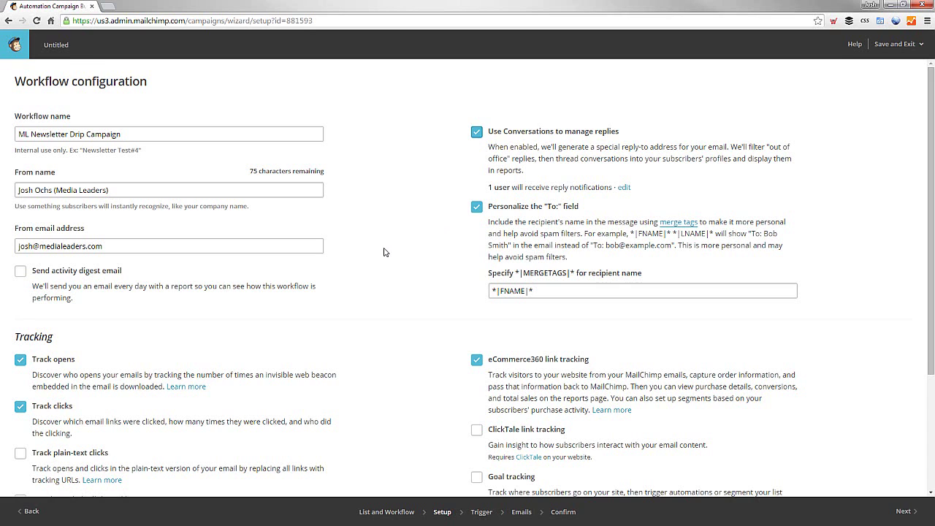
Step: Enable Google Analytics tracking titled ML_Newsletter_Drip_Campaign and turn off eCommerce360 tracking
scroll(387, 252, down, 1)
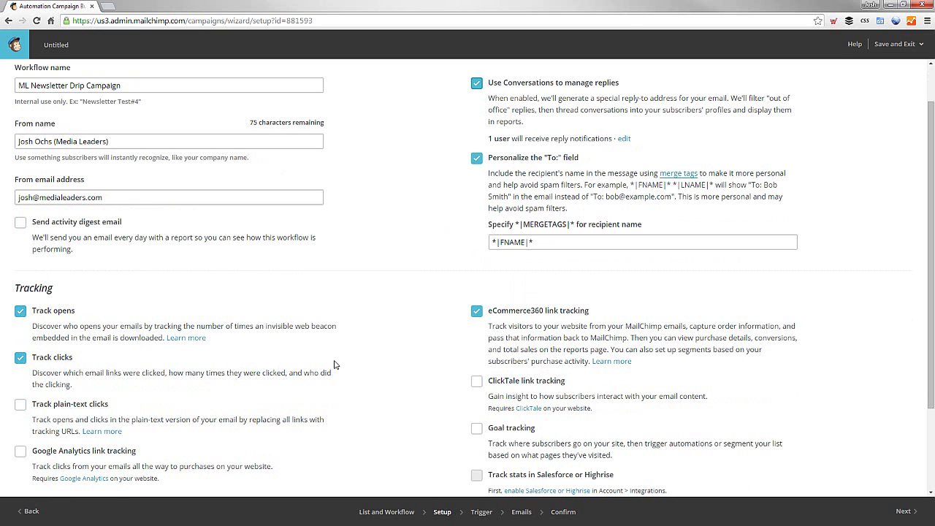
scroll(337, 362, down, 3)
click(16, 354)
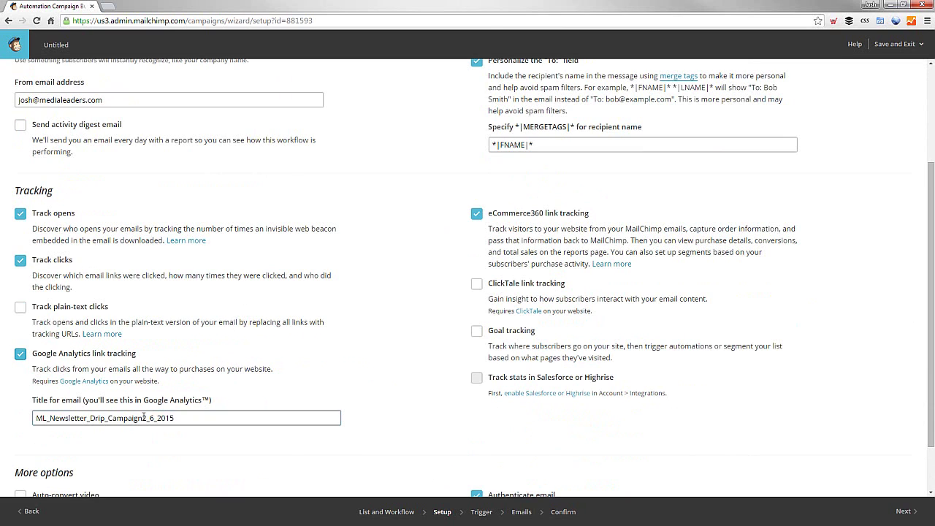
drag(143, 417, 254, 419)
key(BackSpace)
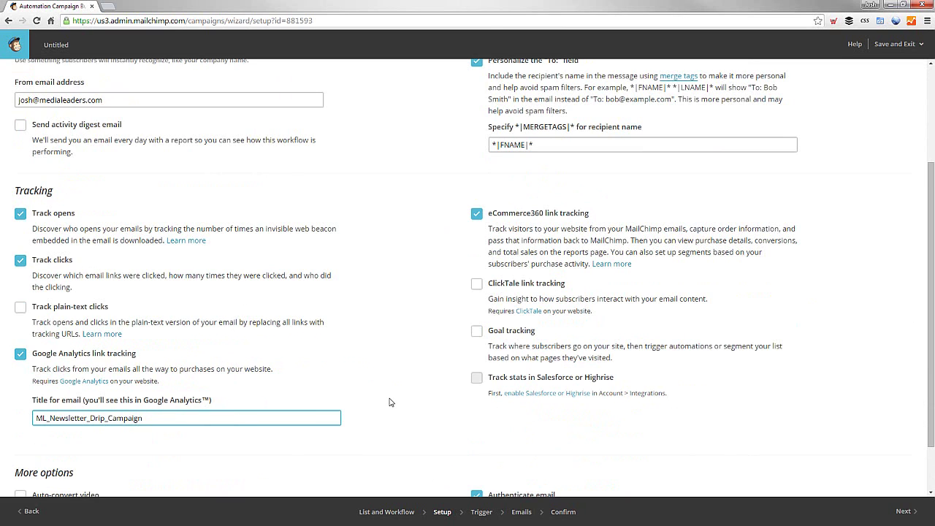
click(389, 402)
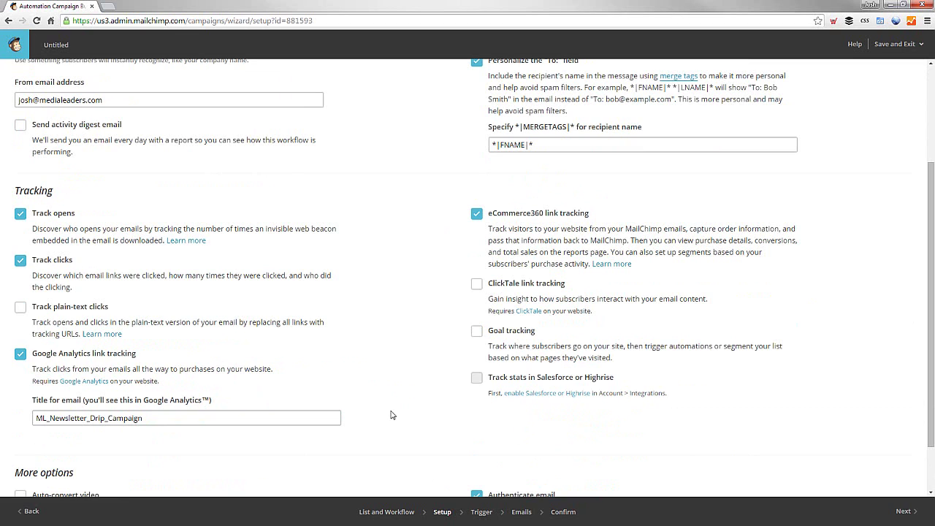
scroll(399, 410, down, 2)
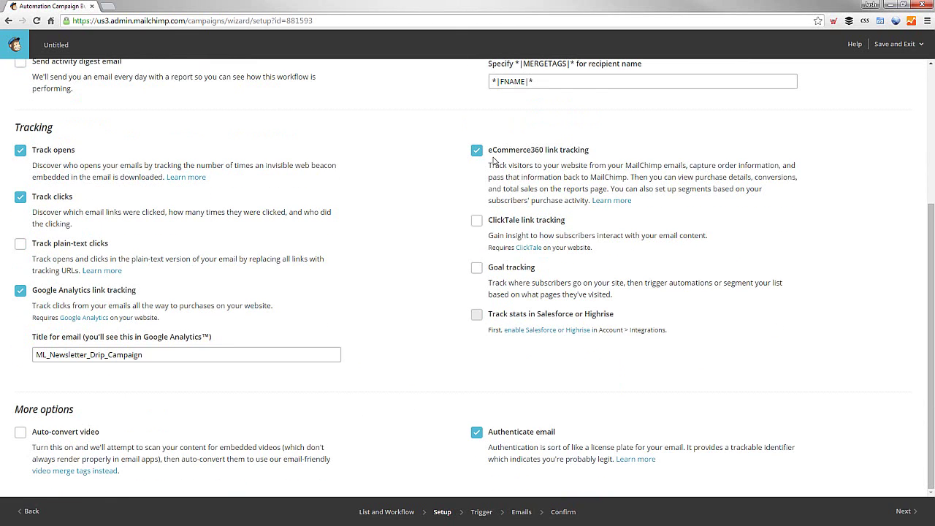
click(476, 150)
scroll(442, 247, up, 1)
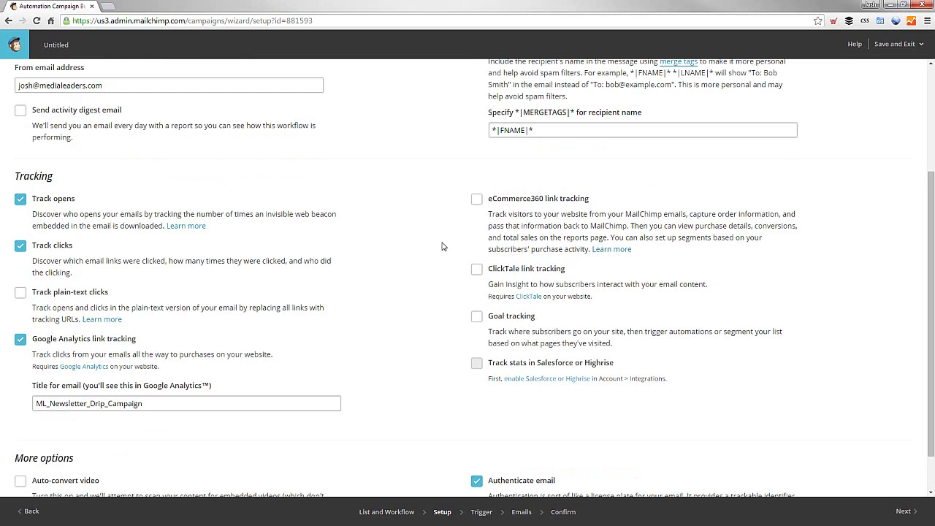
scroll(442, 245, up, 3)
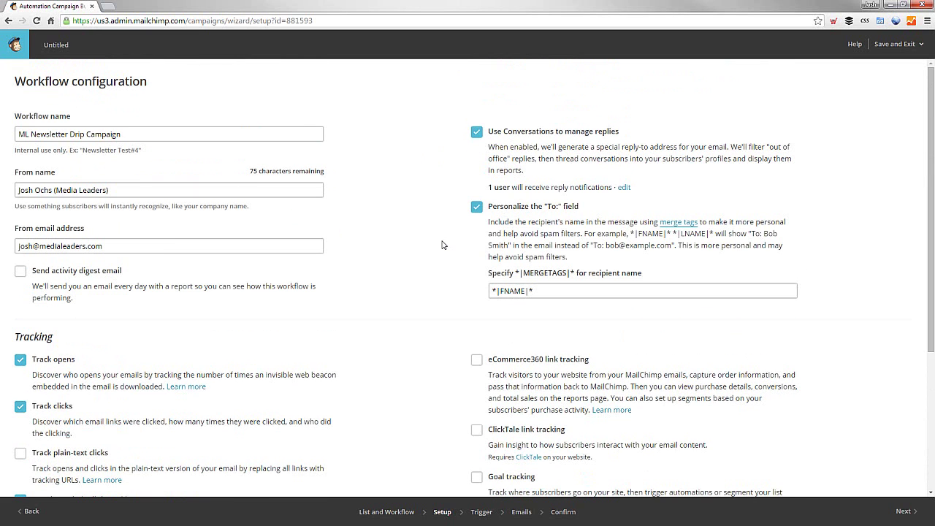
Step: Trigger on Subscriber joins list (Media Leaders) and add custom subscriber-match segmentation conditions
click(482, 512)
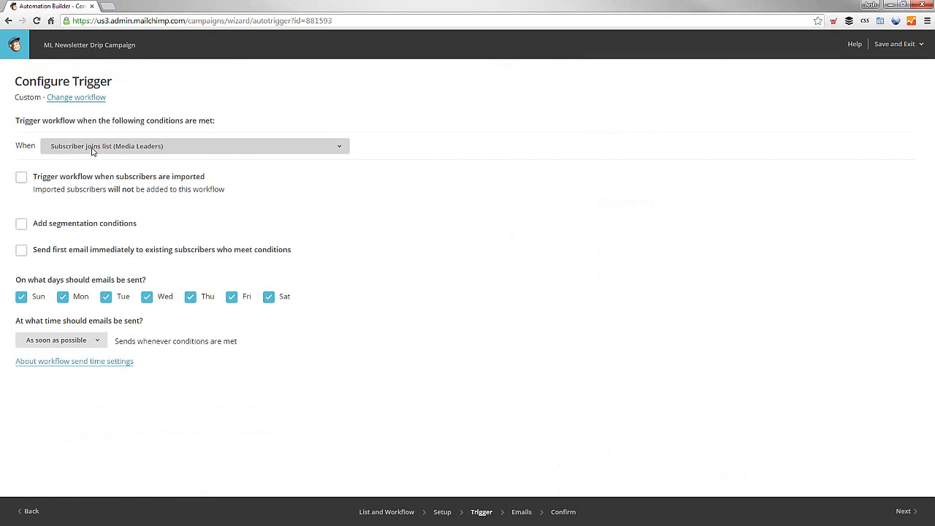
click(93, 152)
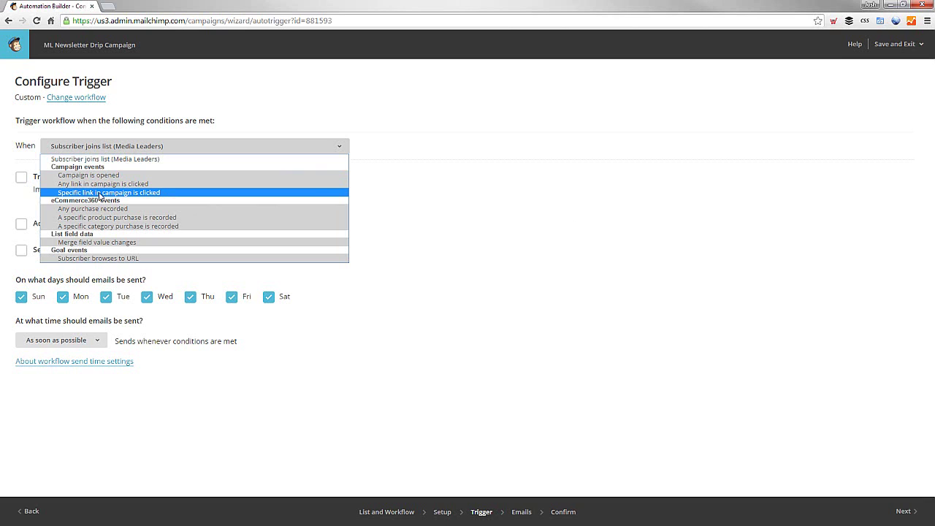
click(103, 161)
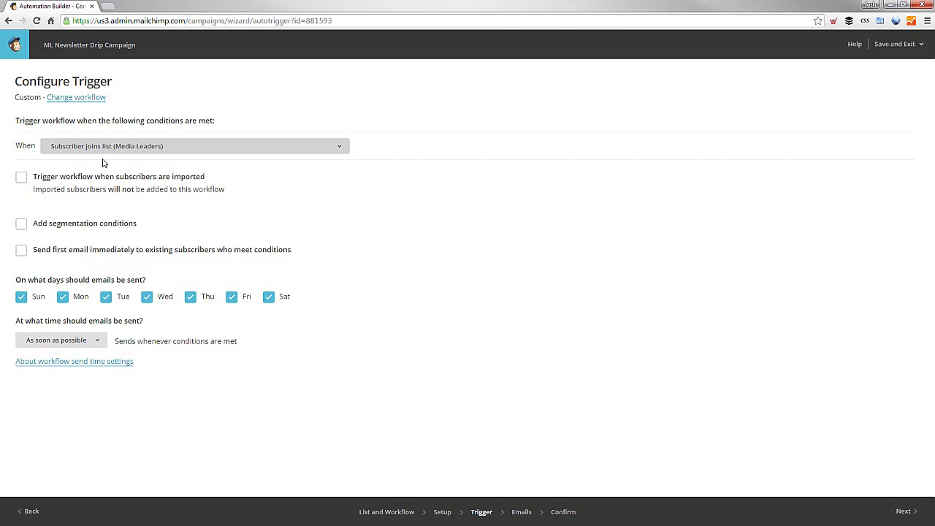
click(21, 179)
click(21, 179)
click(21, 223)
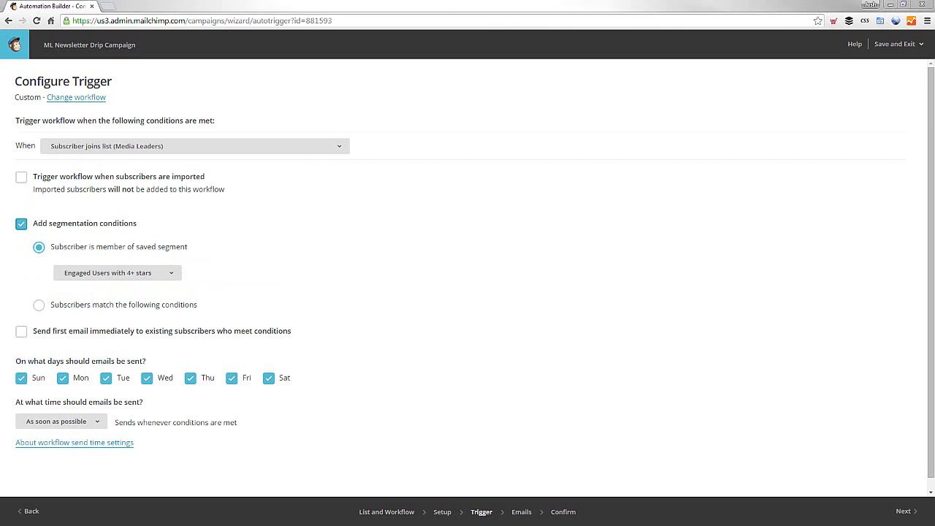
click(258, 305)
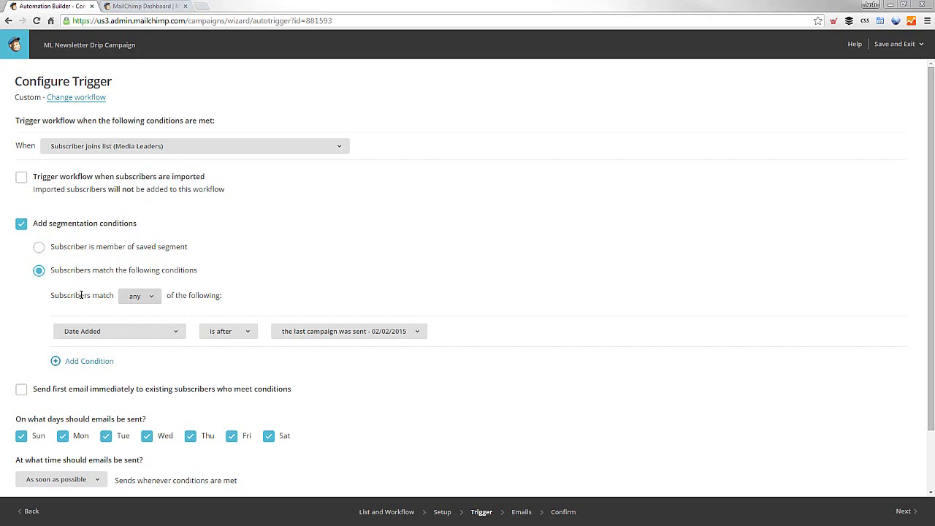
Step: Match any of the conditions and filter on the Group: Opted in field
click(143, 297)
click(143, 298)
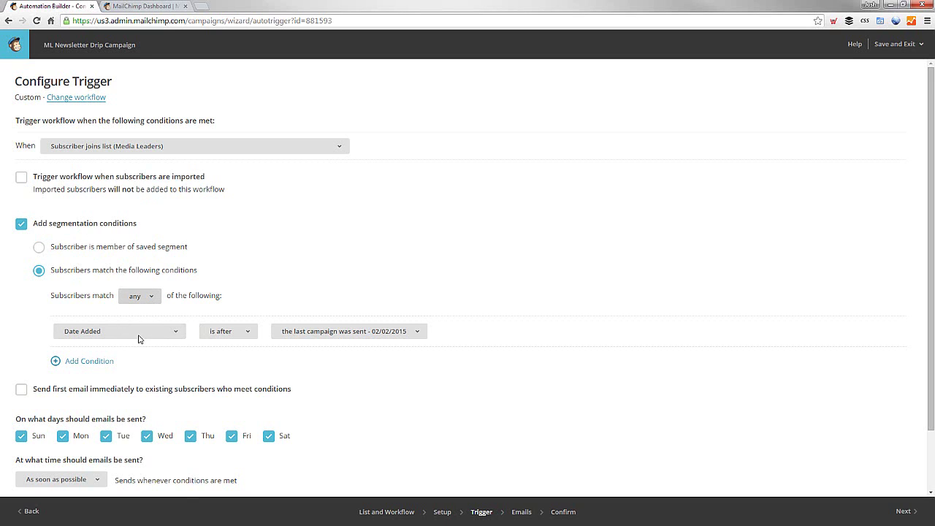
click(137, 333)
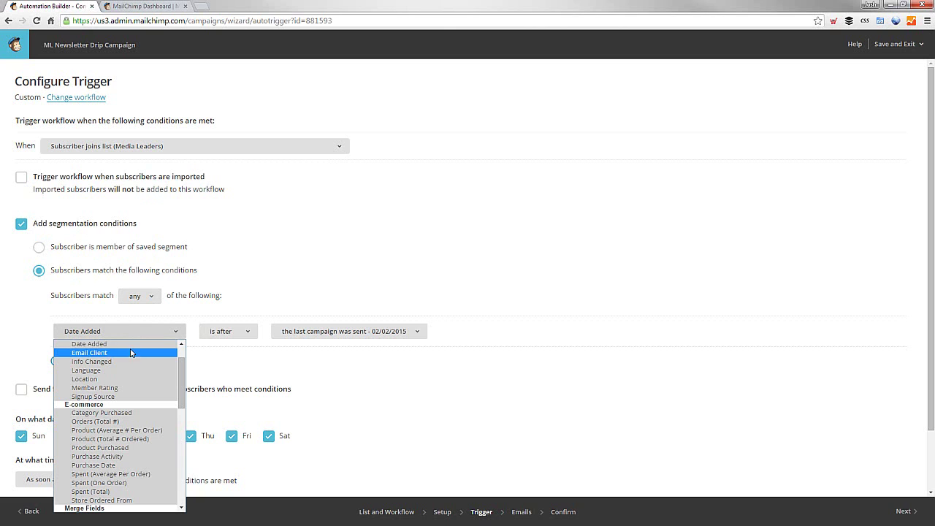
drag(182, 367, 185, 414)
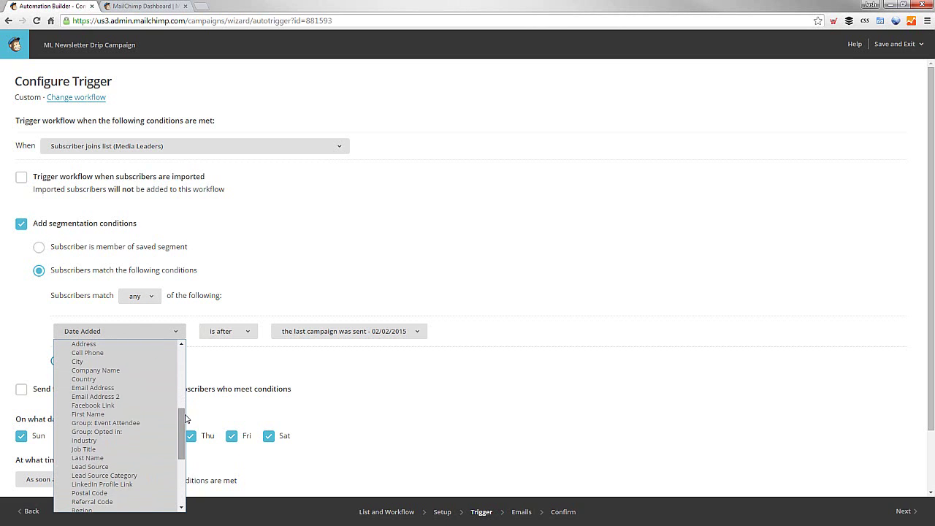
click(133, 432)
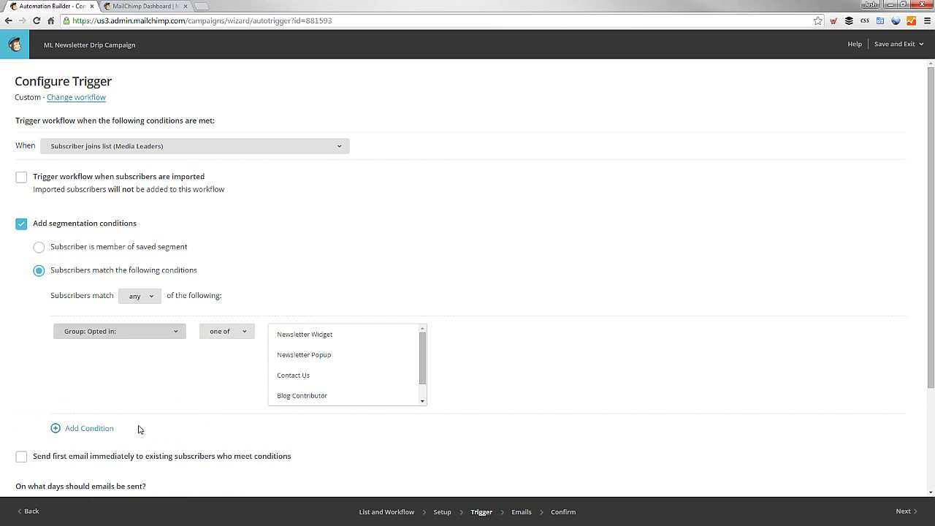
Step: Select Newsletter Widget, Newsletter Popup and Downloaded Ch1 of LBP#1 Book on ML.com, matching 'one of'
mouse_move(420, 344)
mouse_down()
mouse_move(426, 376)
mouse_move(428, 327)
mouse_up()
click(324, 333)
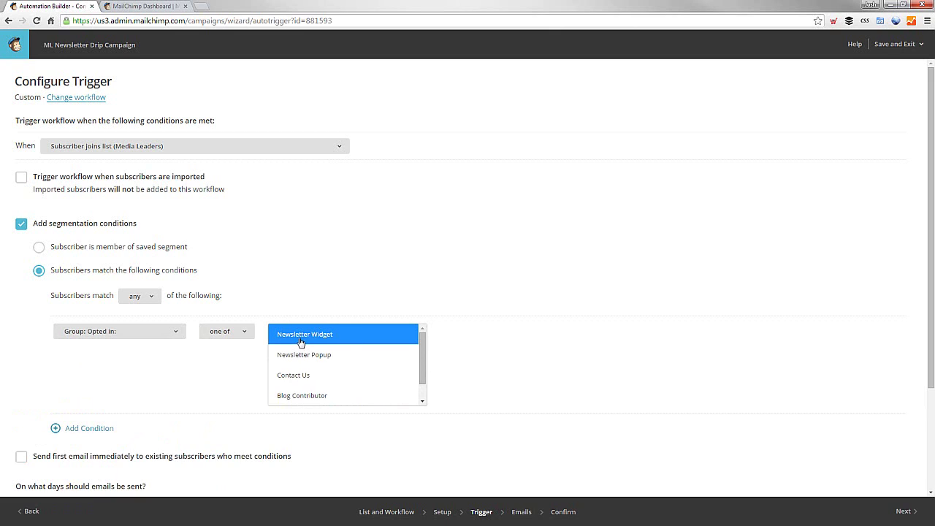
ctrl+click(325, 355)
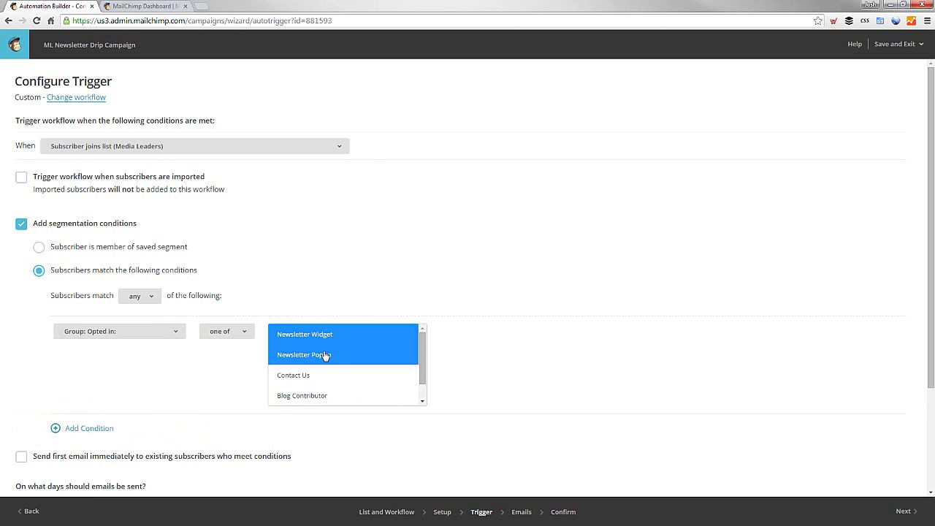
scroll(338, 370, down, 1)
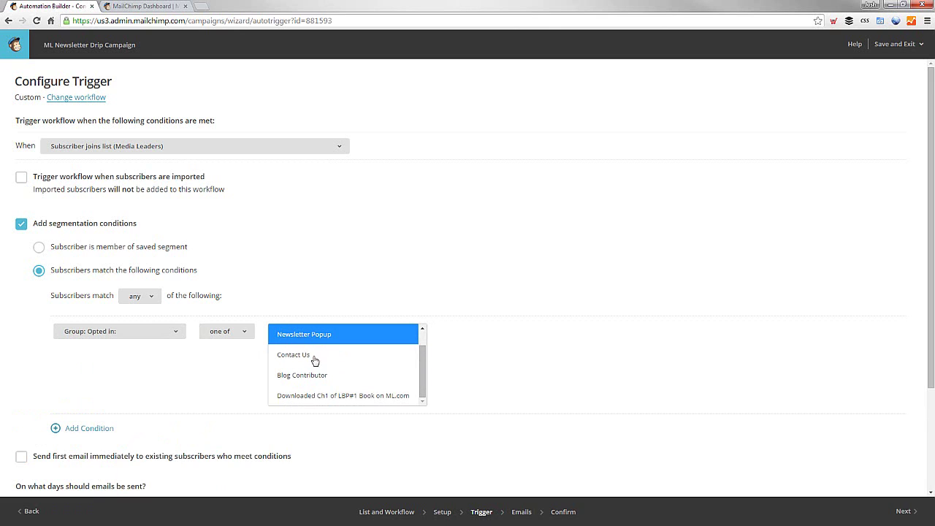
scroll(334, 370, down, 1)
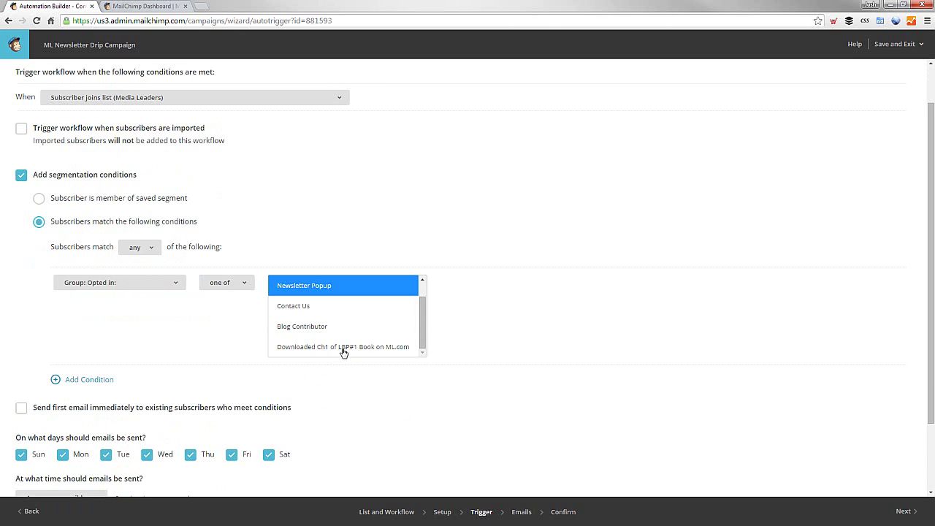
ctrl+click(336, 349)
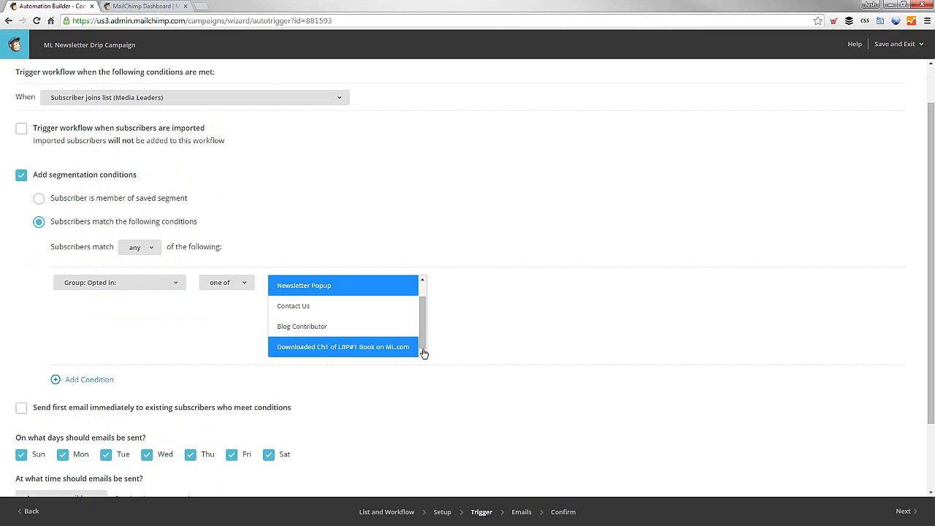
scroll(494, 346, up, 1)
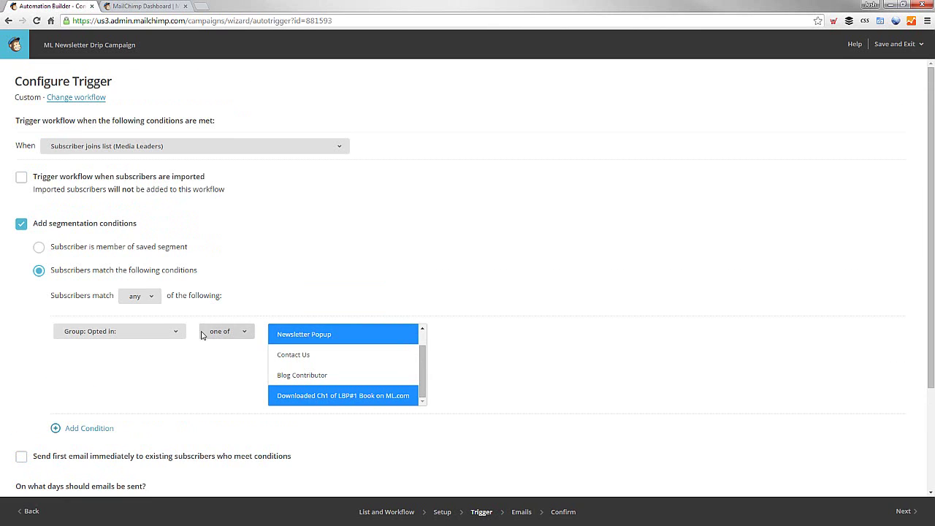
click(232, 335)
click(233, 335)
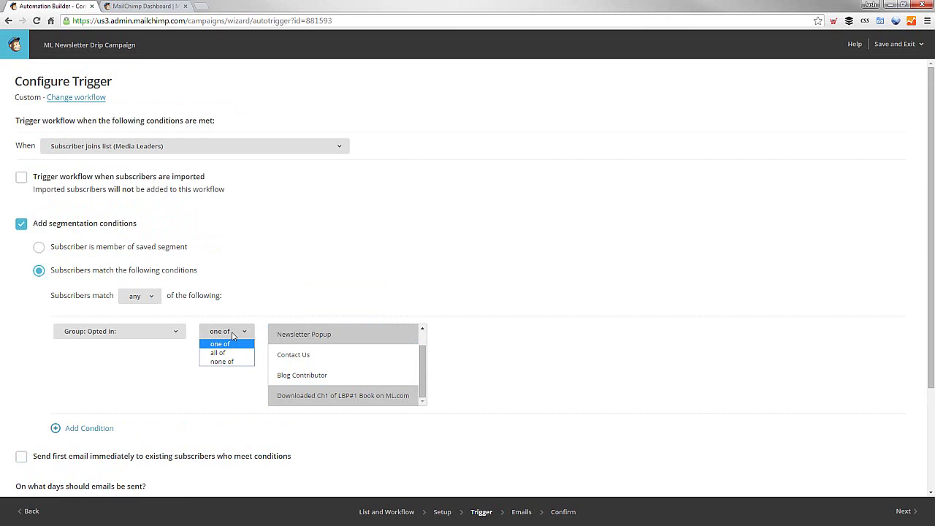
click(233, 335)
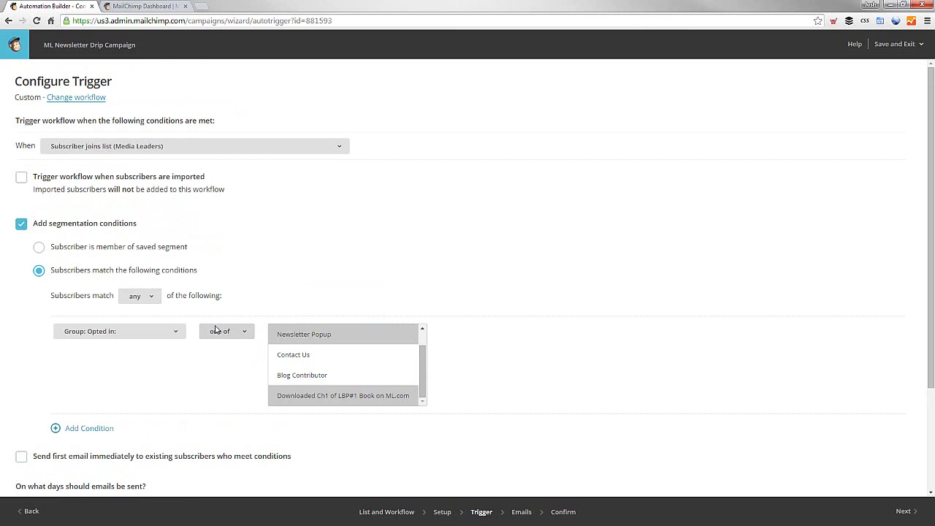
scroll(548, 369, down, 1)
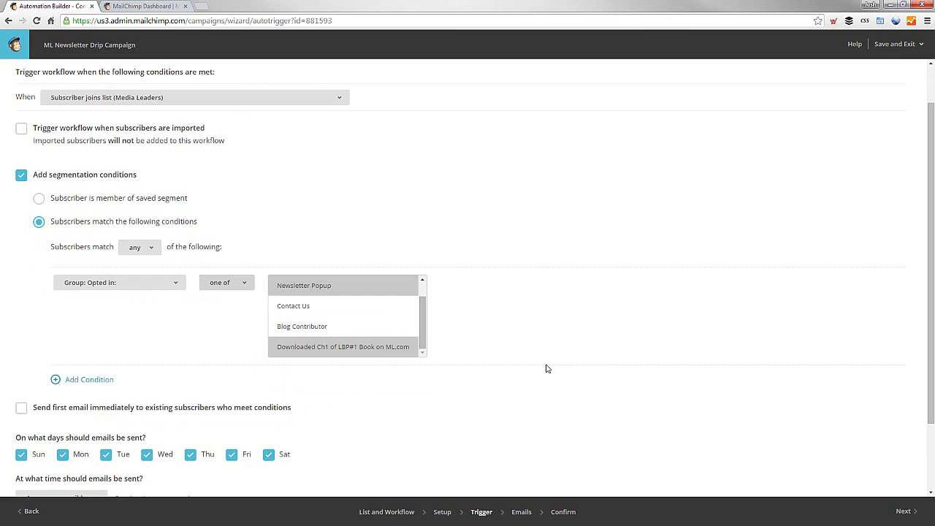
Step: Keep the default send-day and send-time settings and proceed to the Emails step
scroll(546, 369, down, 1)
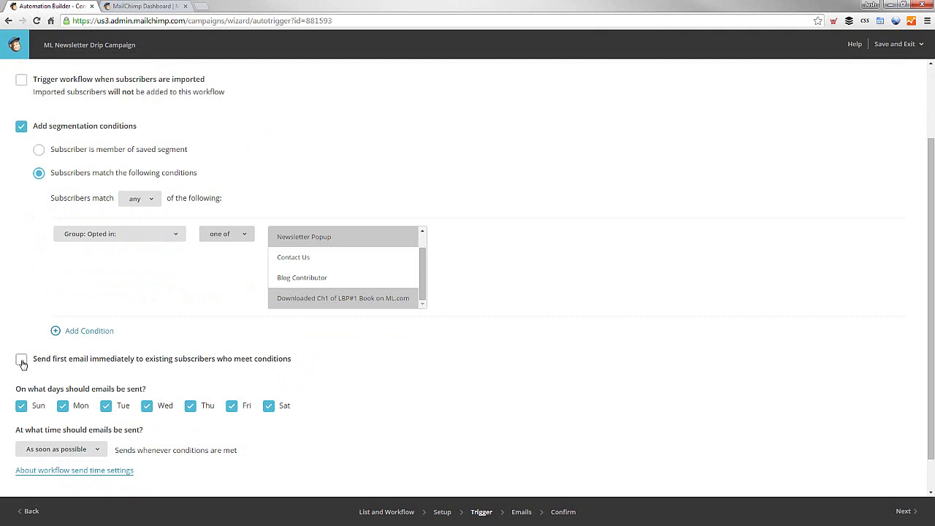
scroll(369, 389, down, 1)
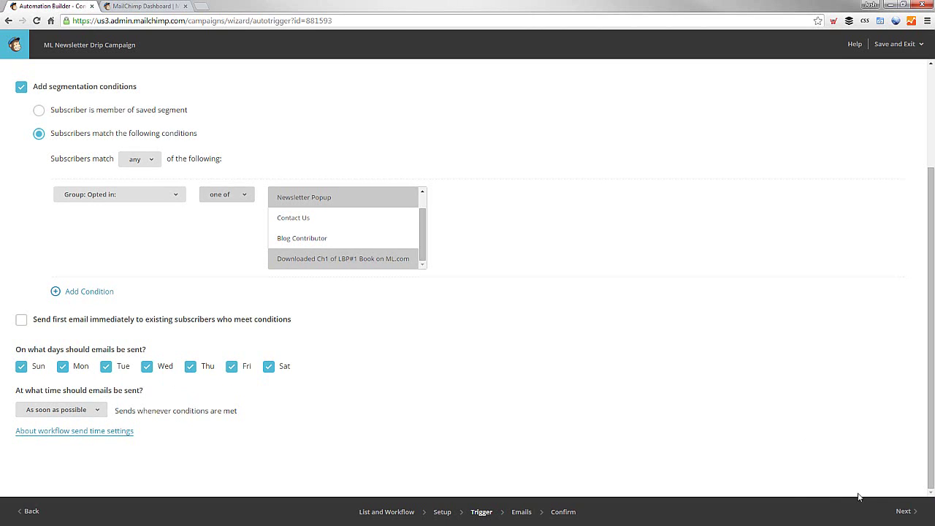
click(909, 515)
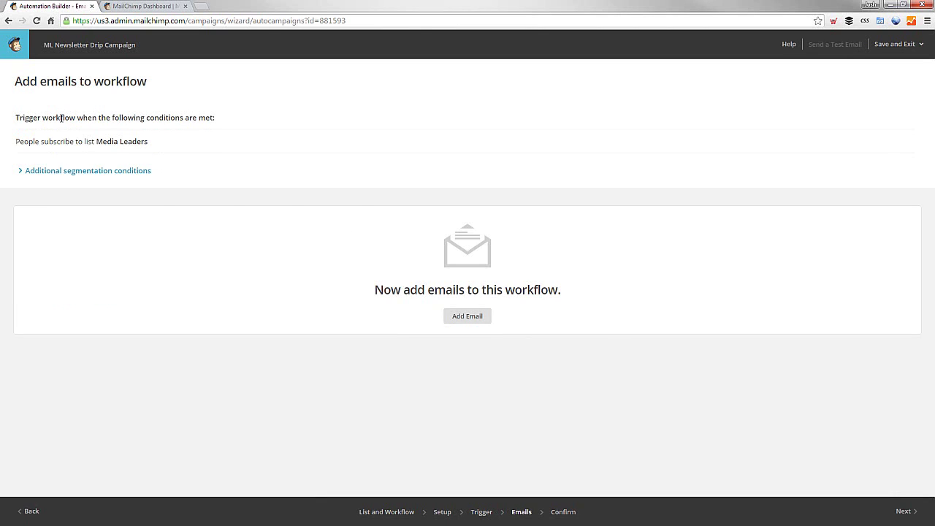
Step: Expand the additional segmentation conditions on the workflow's trigger
click(68, 173)
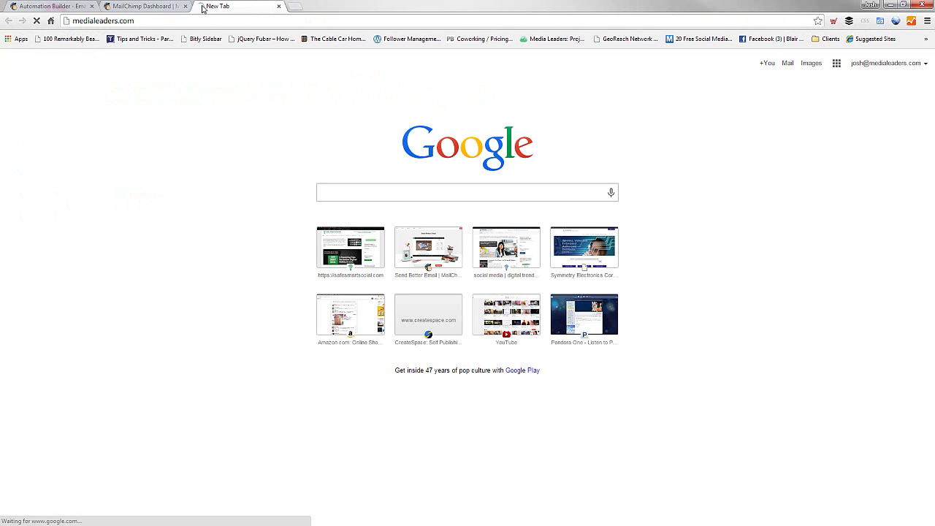
Step: Go to the Lists overview and open the Media Leaders list's actions dropdown
click(139, 6)
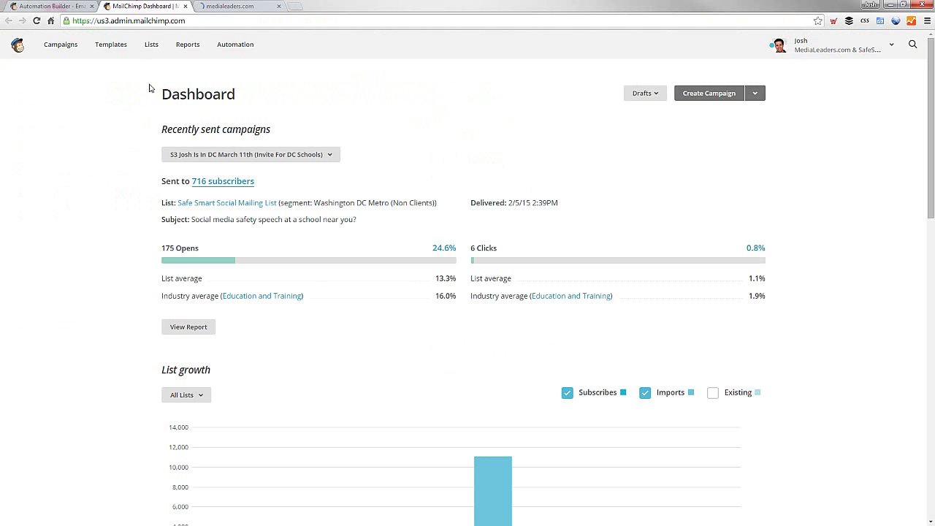
click(150, 44)
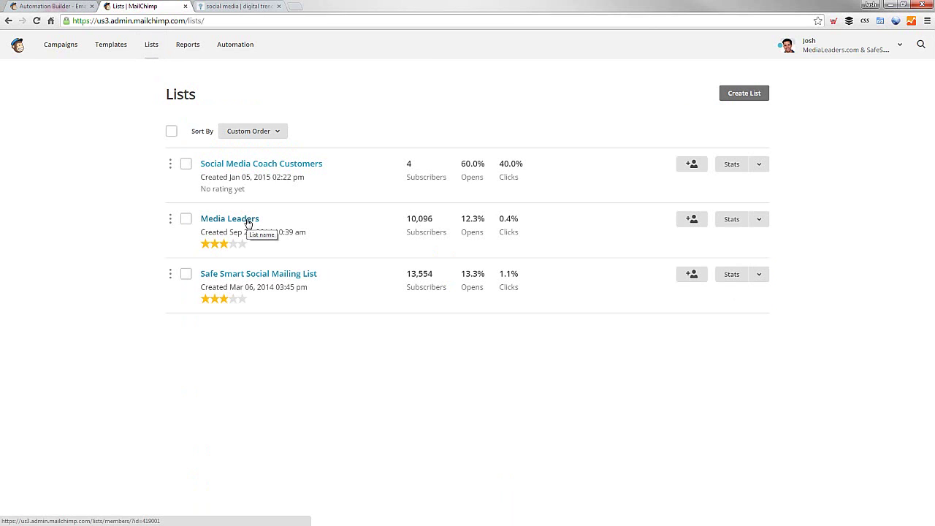
click(759, 219)
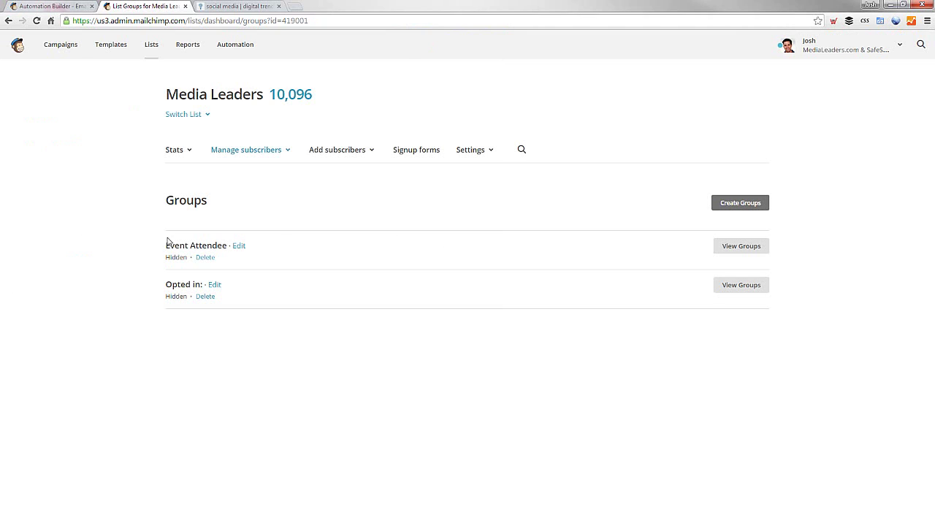
click(263, 152)
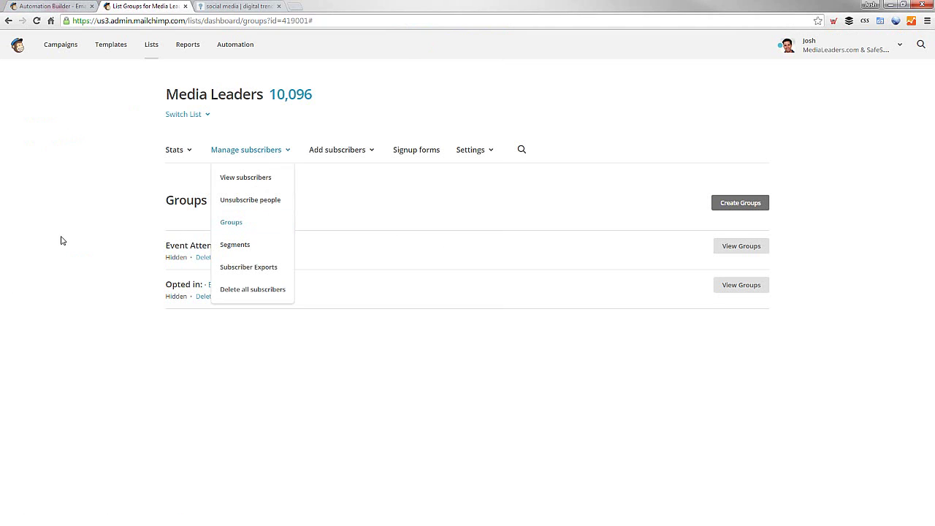
click(230, 224)
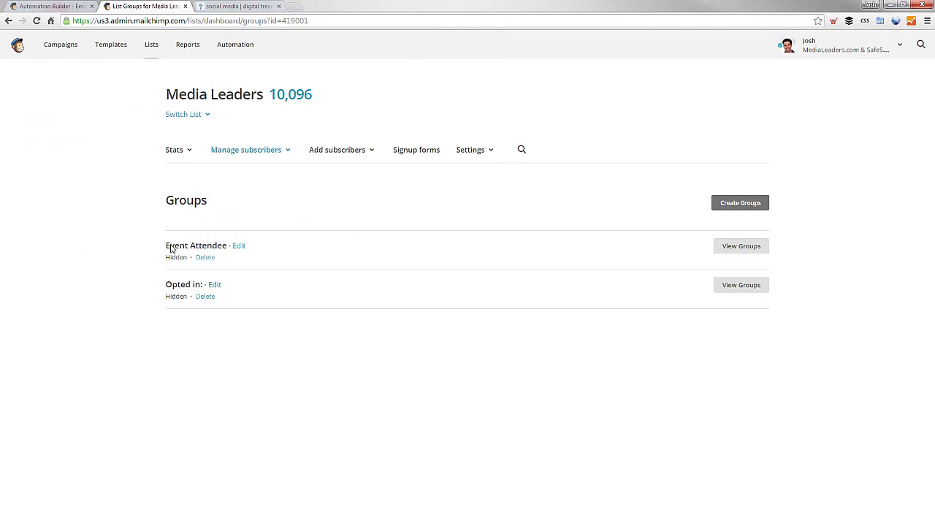
click(243, 6)
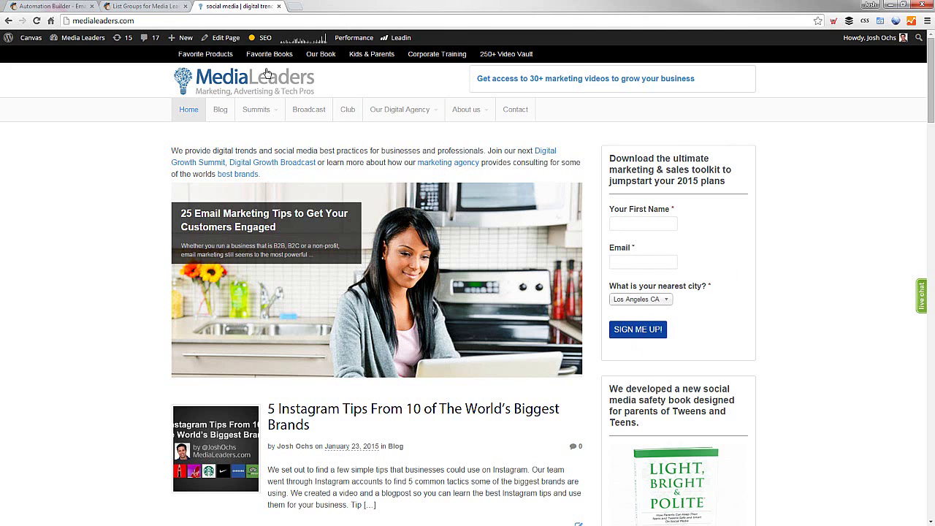
click(140, 6)
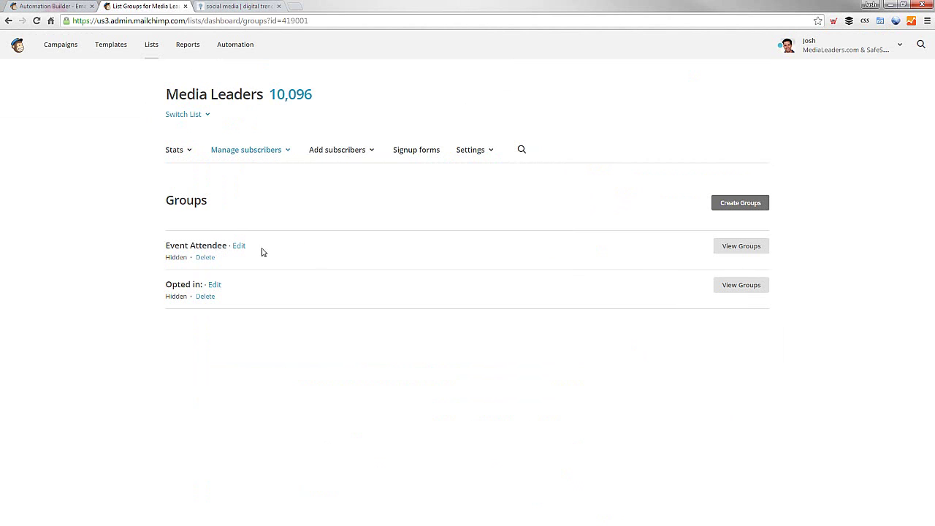
Step: Look through the Event Attendee and Opted in sub-groups, then return to the workflow builder
click(735, 250)
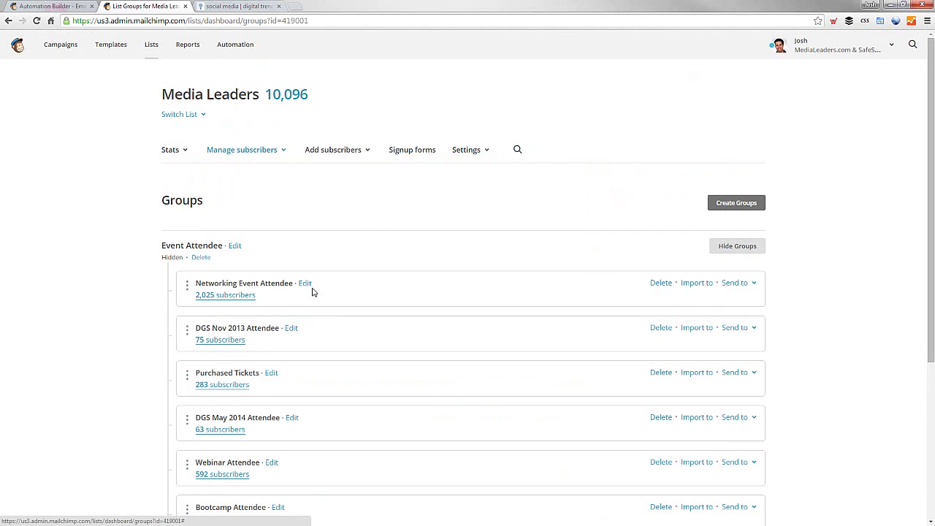
scroll(219, 336, down, 1)
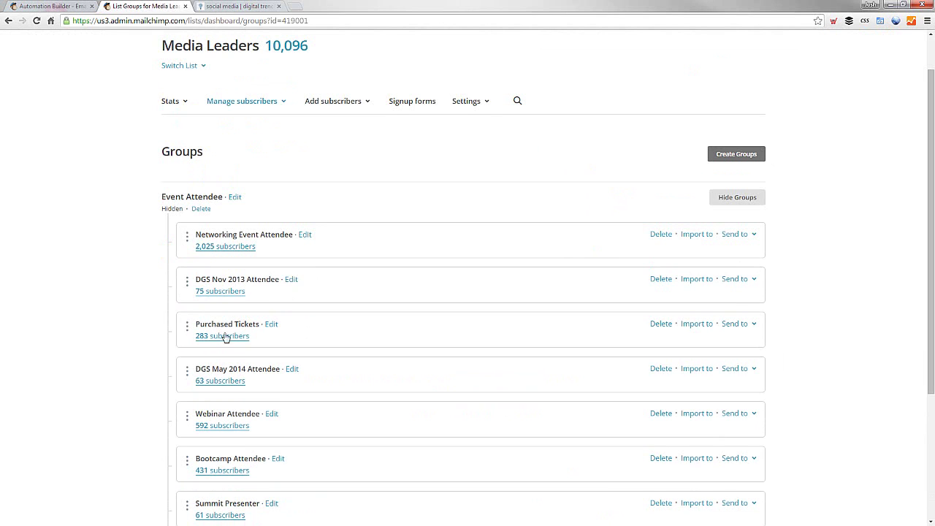
scroll(204, 336, down, 1)
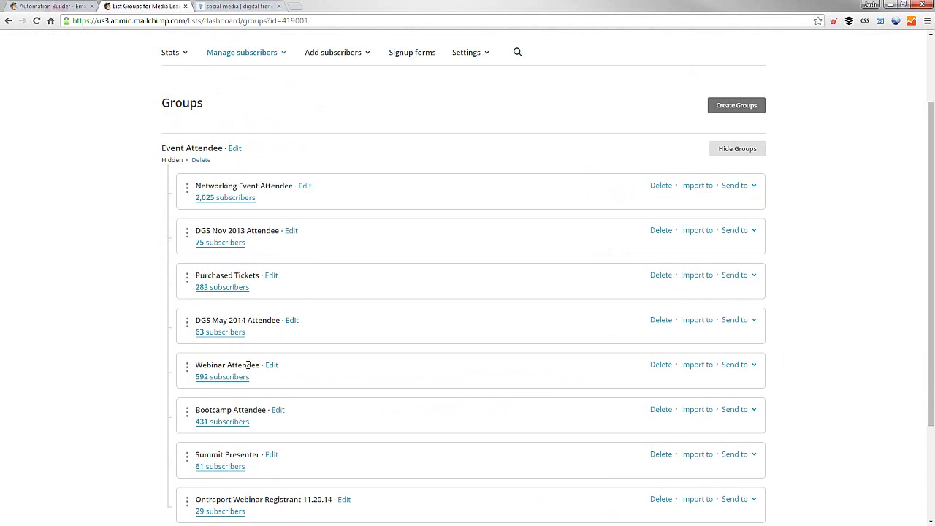
scroll(315, 372, down, 2)
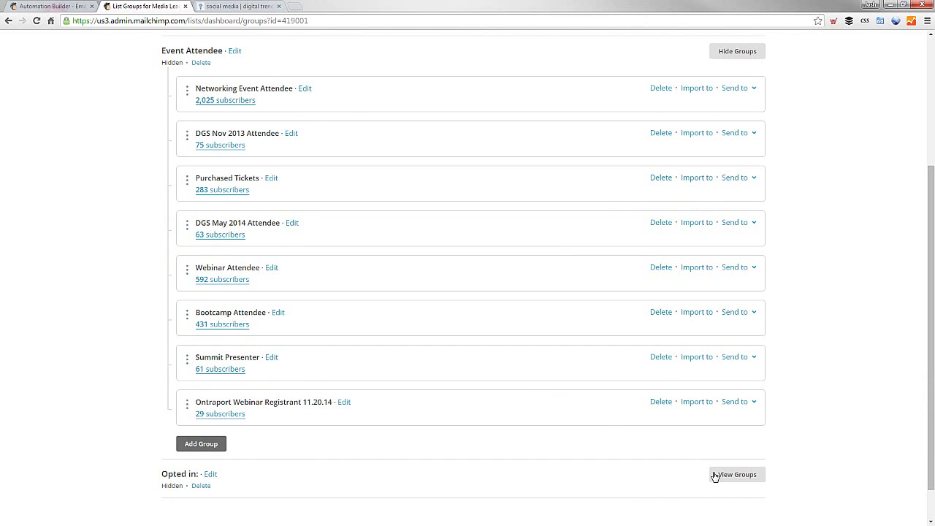
click(740, 474)
scroll(753, 387, down, 4)
scroll(594, 375, down, 2)
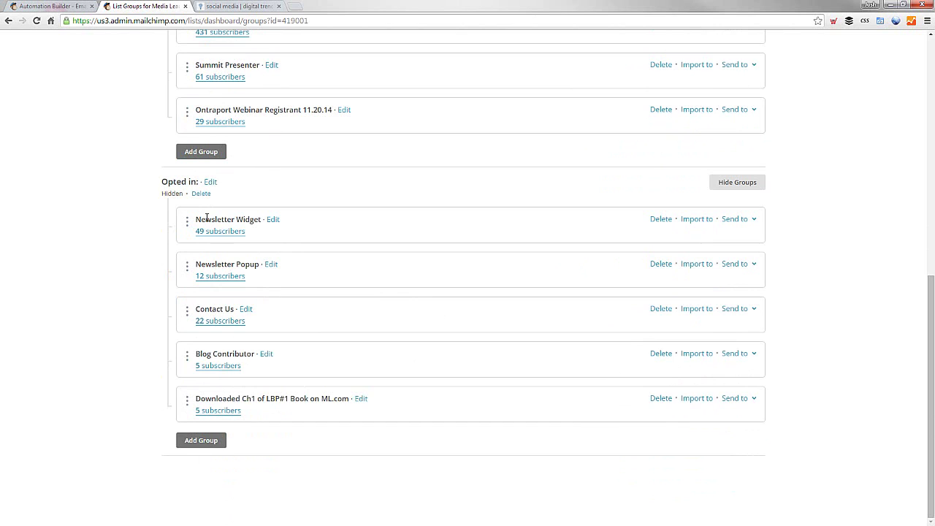
click(42, 7)
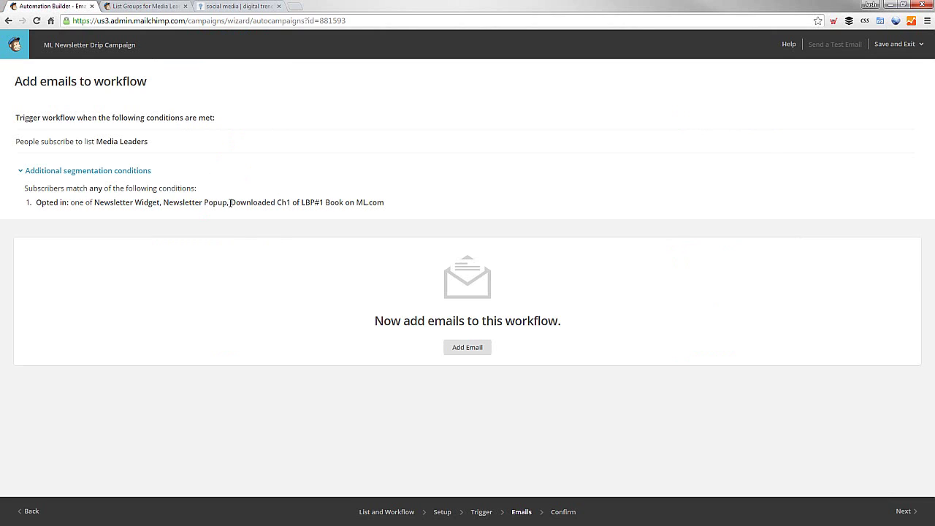
Step: Add Automation Email #1 to the workflow after checking the automation workflows list
click(461, 349)
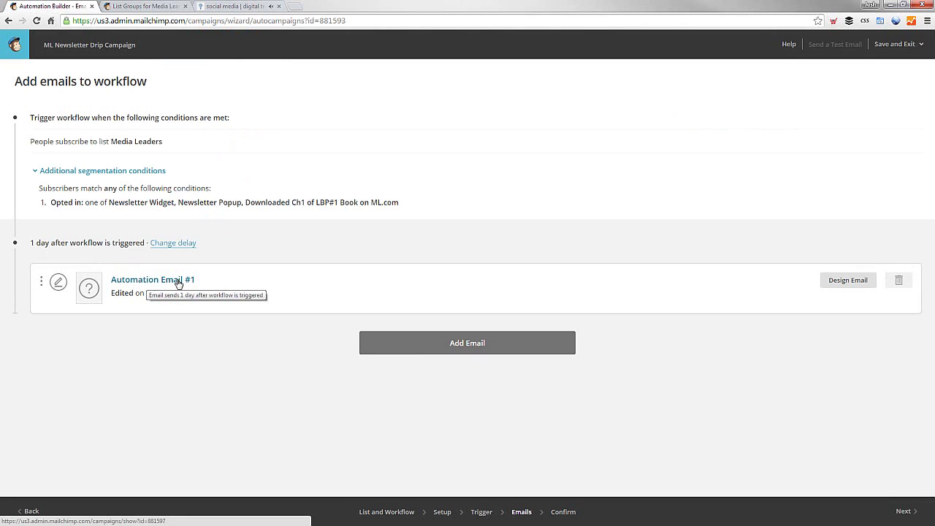
click(144, 6)
scroll(256, 241, up, 10)
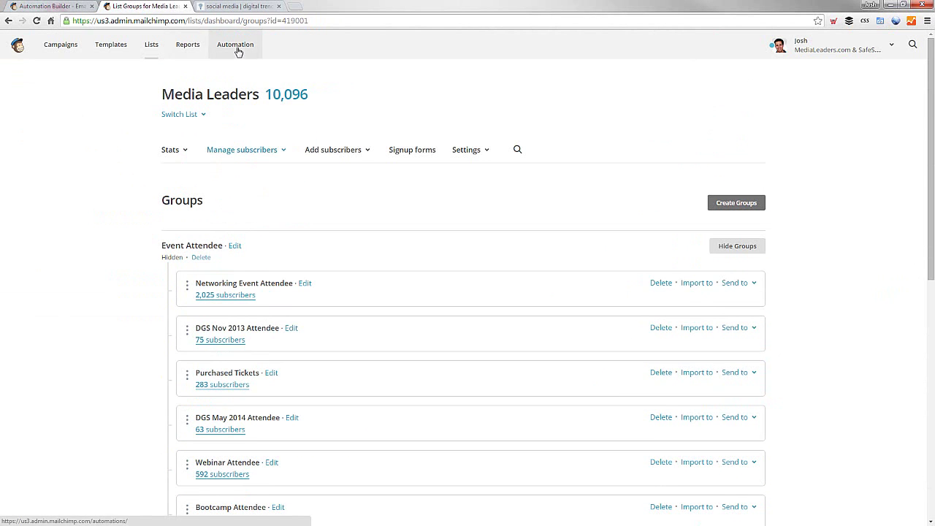
click(240, 54)
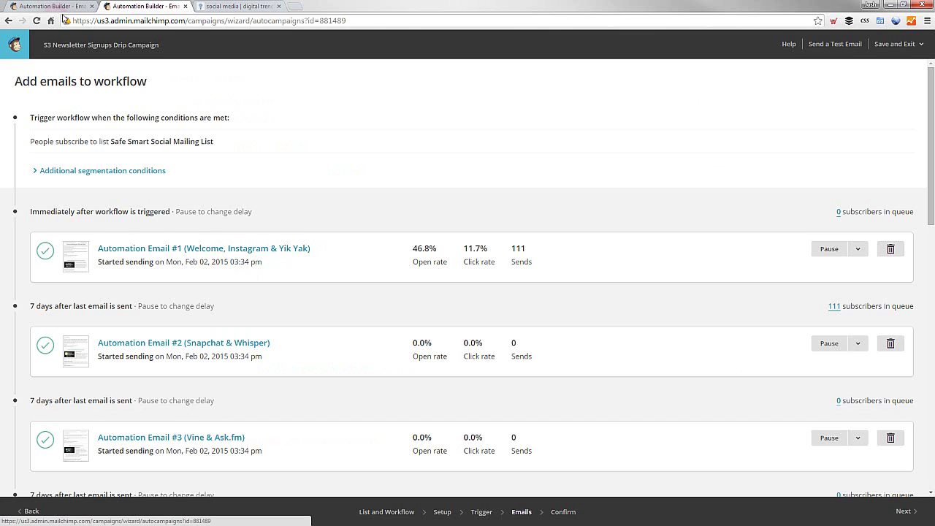
key(ctrl+shift+Tab)
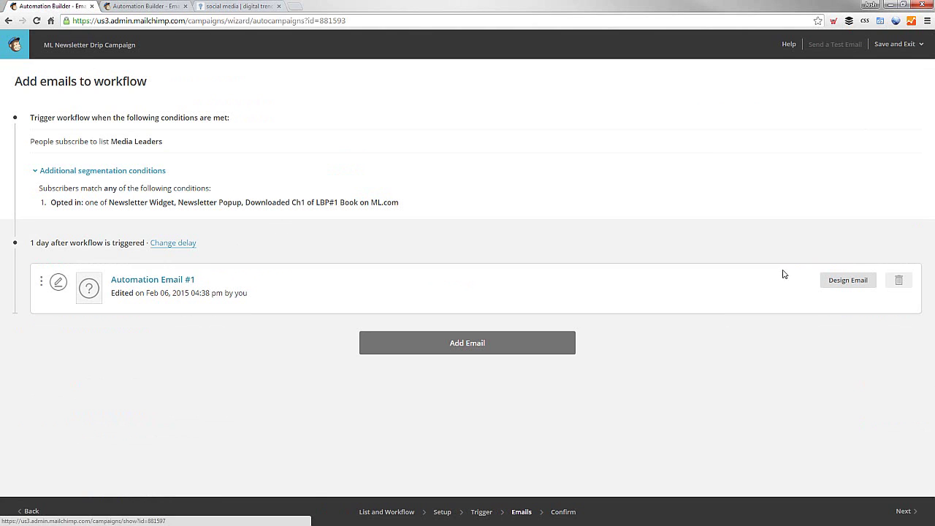
Step: Rename the first email to 'Automation Email #1 (Welcome, Blog 1 & 2)'
click(846, 286)
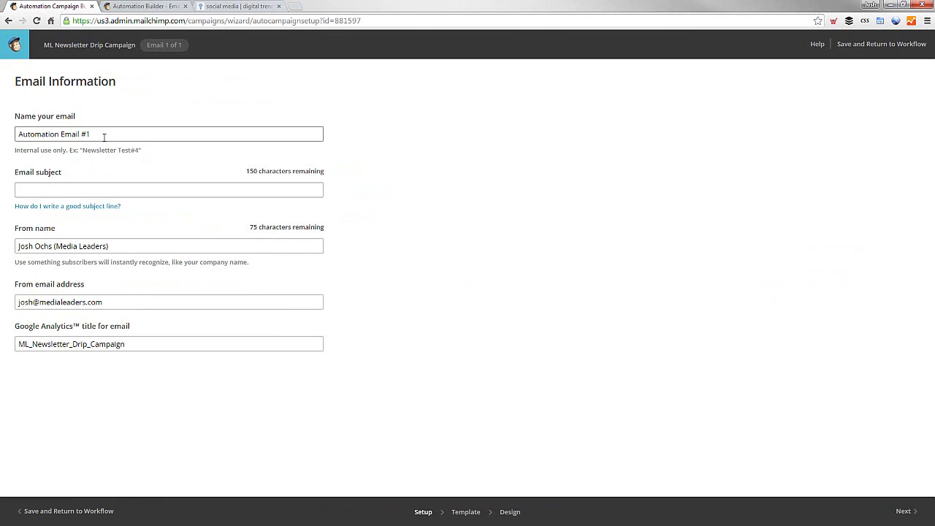
click(104, 137)
text((Welcome, Blog 1 & 2)
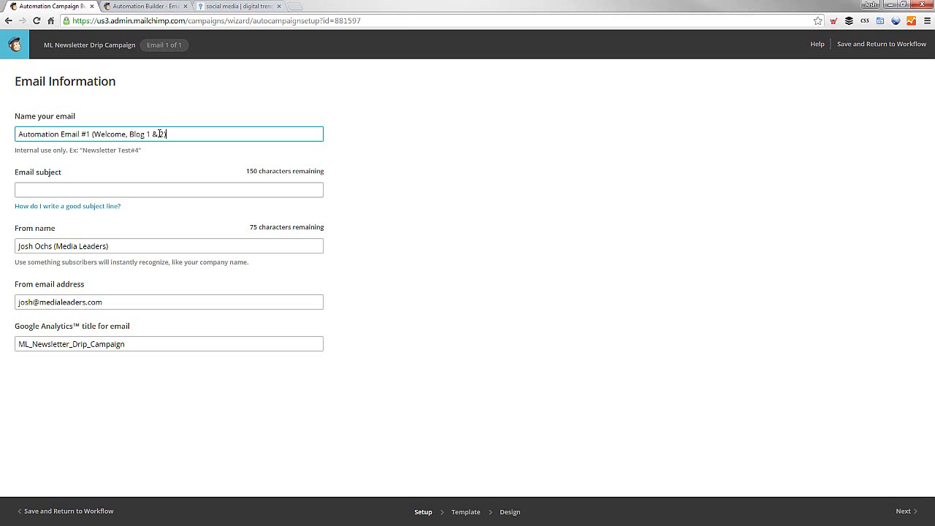
mouse_move(130, 134)
mouse_down()
mouse_move(165, 134)
mouse_move(129, 134)
mouse_move(148, 135)
mouse_up()
click(138, 134)
click(145, 133)
click(131, 134)
click(149, 134)
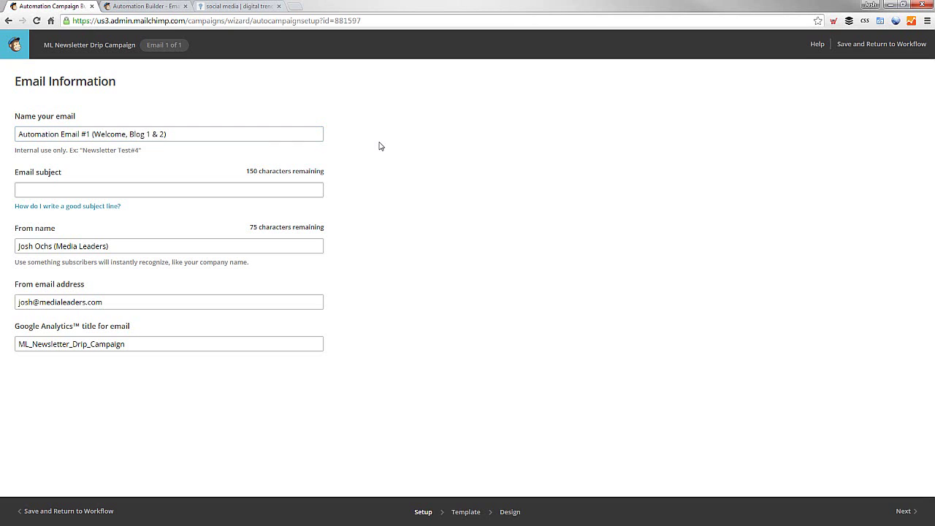
Step: Enter the subject 'Welcome to MediaLeaders.com' and check the From email address
click(156, 191)
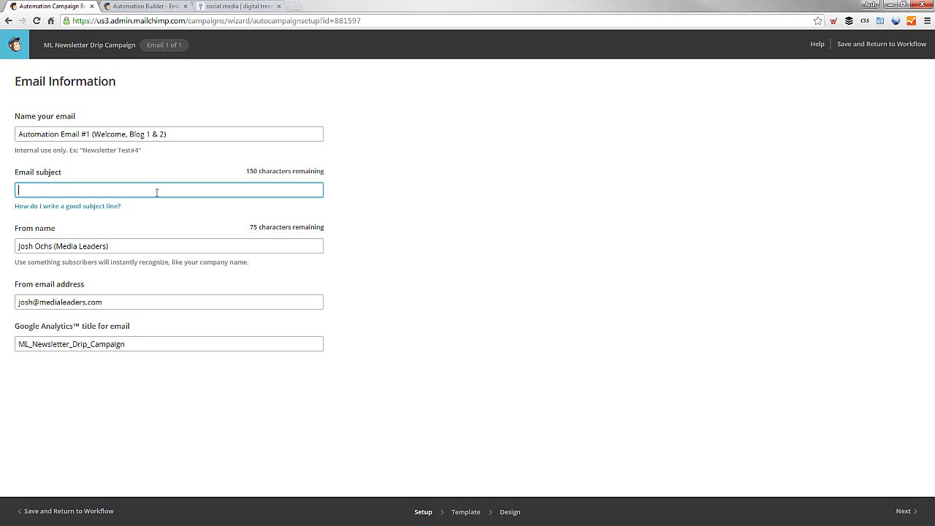
text(Welcome to Media Leade)
key(BackSpace)
click(470, 215)
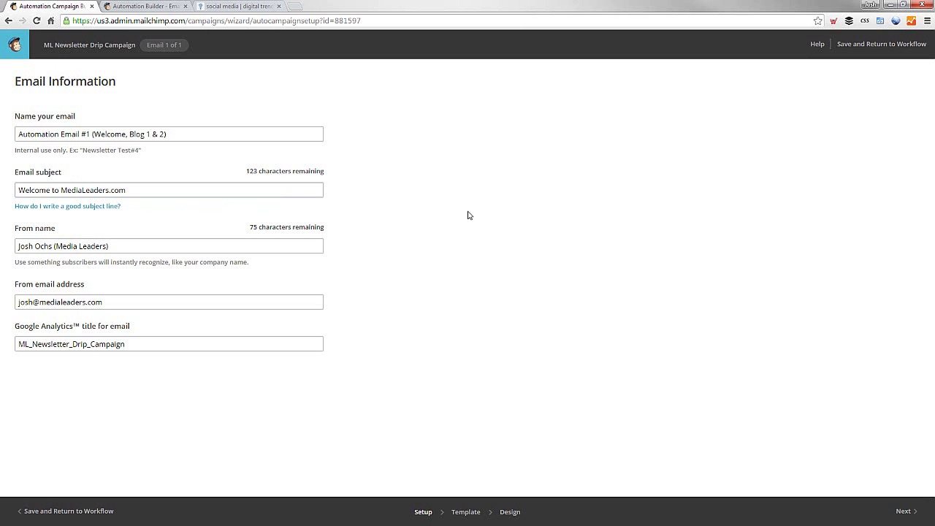
click(104, 300)
drag(35, 303, 7, 303)
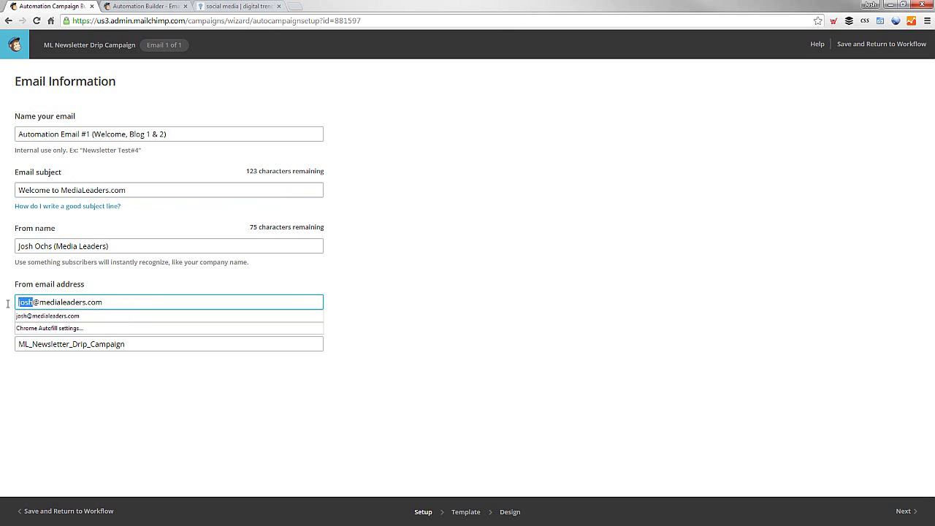
click(50, 303)
click(419, 306)
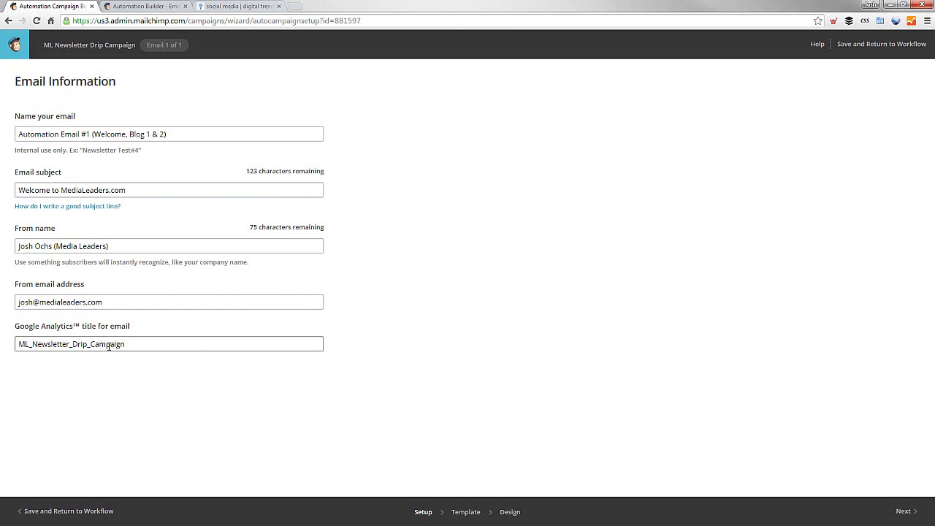
Step: Preview the 1 Column - Banded and 1:2 Column templates, closing each preview
click(466, 513)
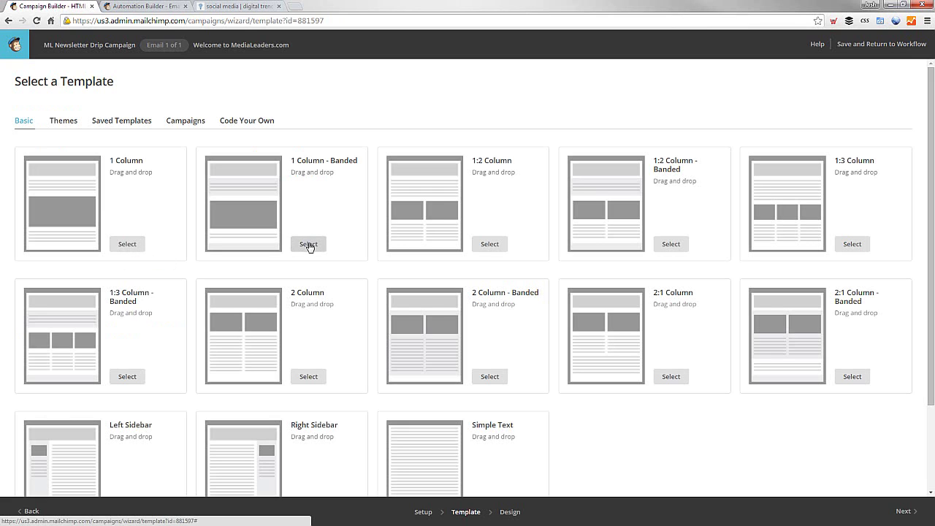
click(254, 204)
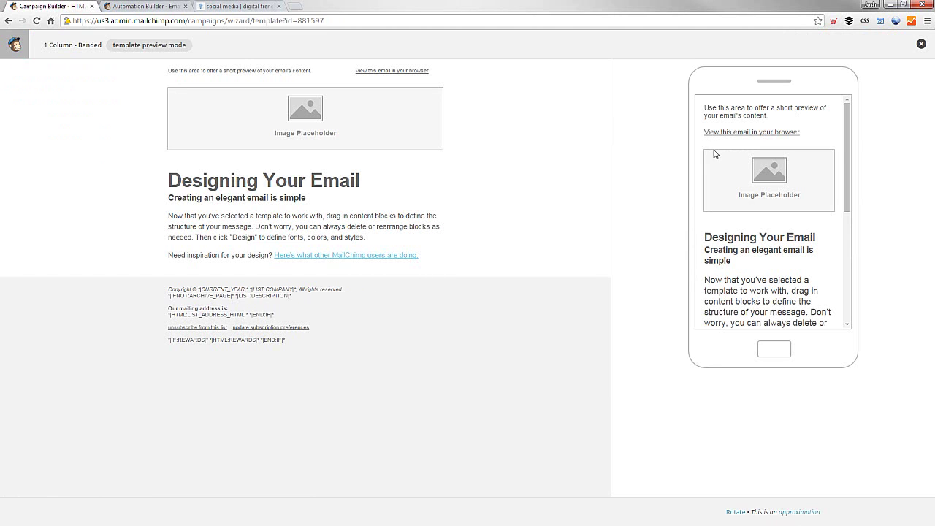
drag(847, 162, 858, 264)
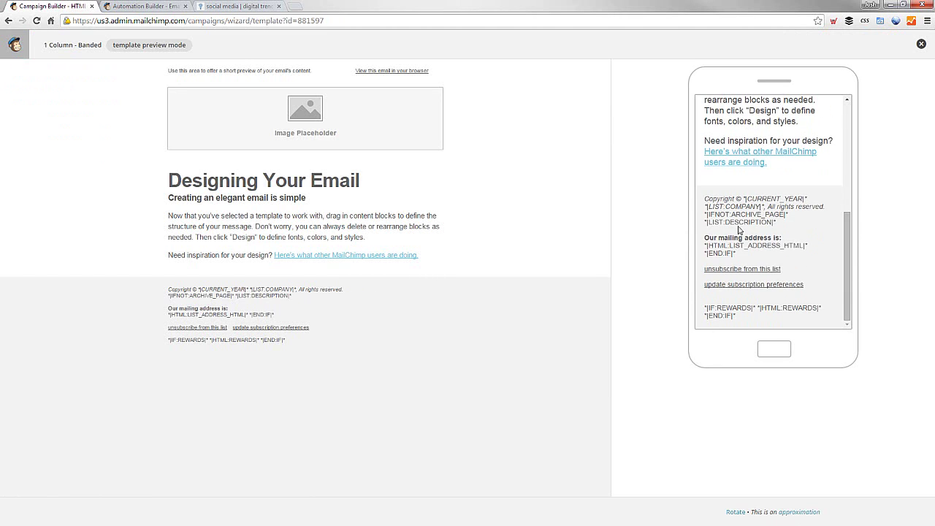
scroll(734, 282, up, 10)
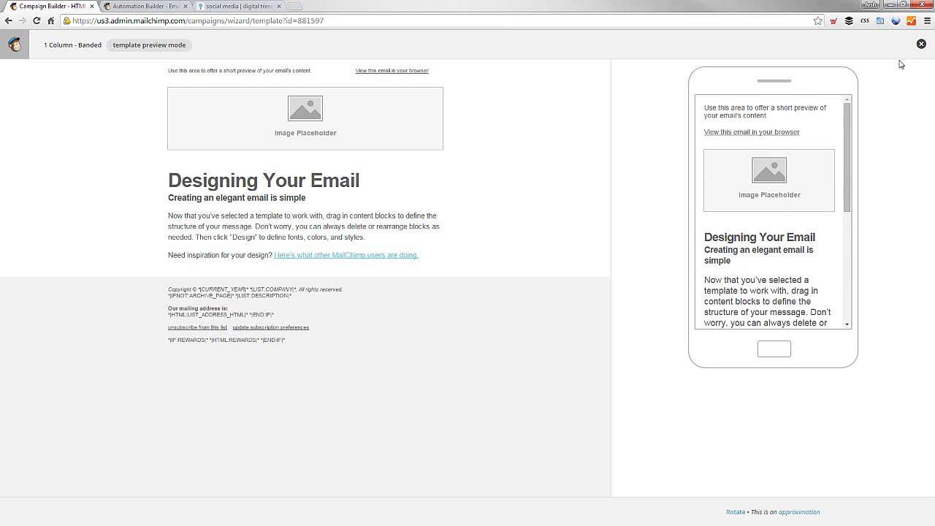
click(921, 44)
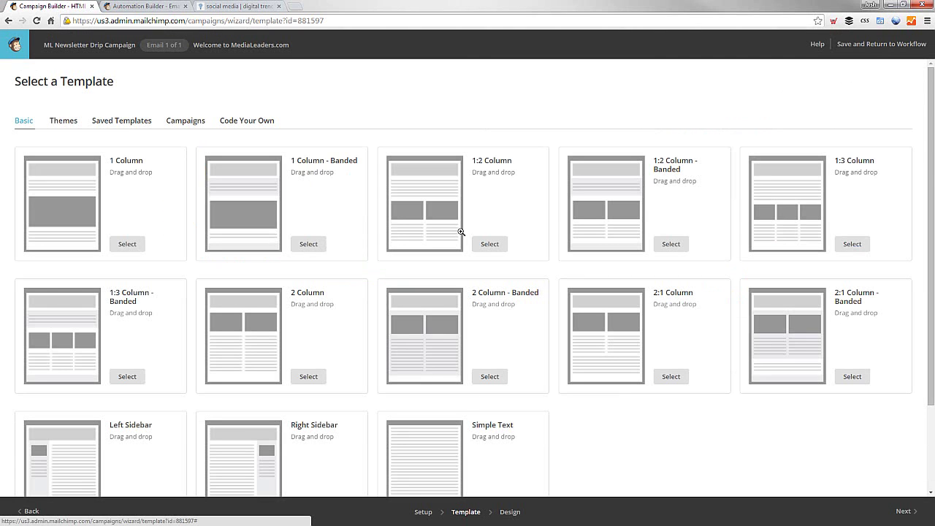
click(425, 223)
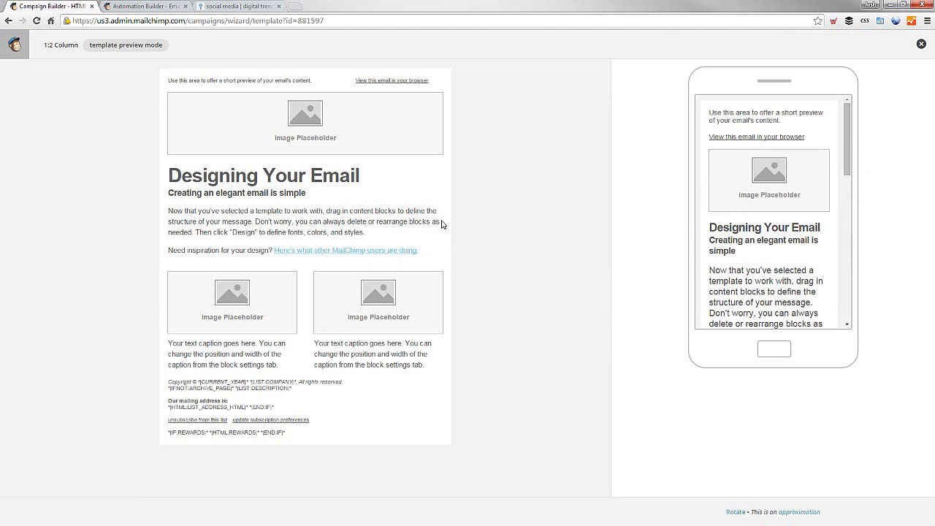
drag(848, 149, 851, 124)
click(922, 45)
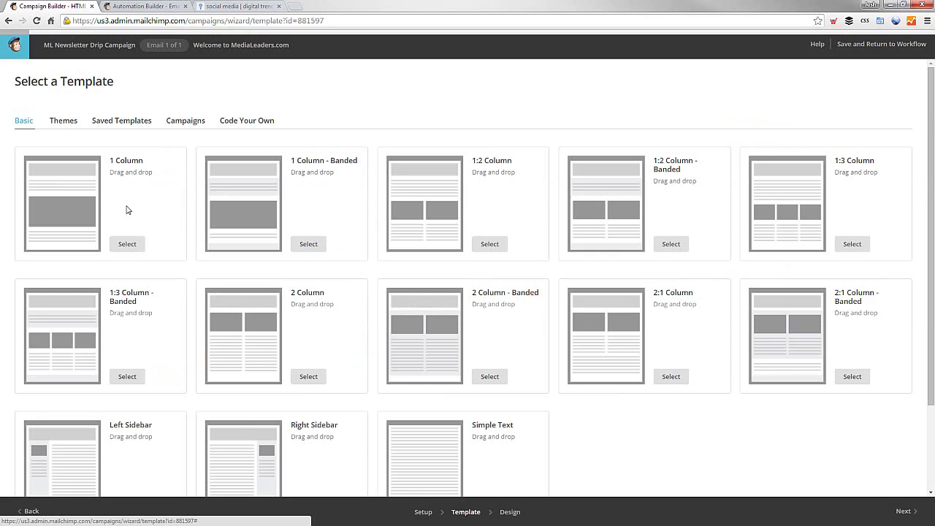
Step: Apply the 1 Column template, delete its image and 'Designing Your Email' blocks, and add a Text block
click(121, 247)
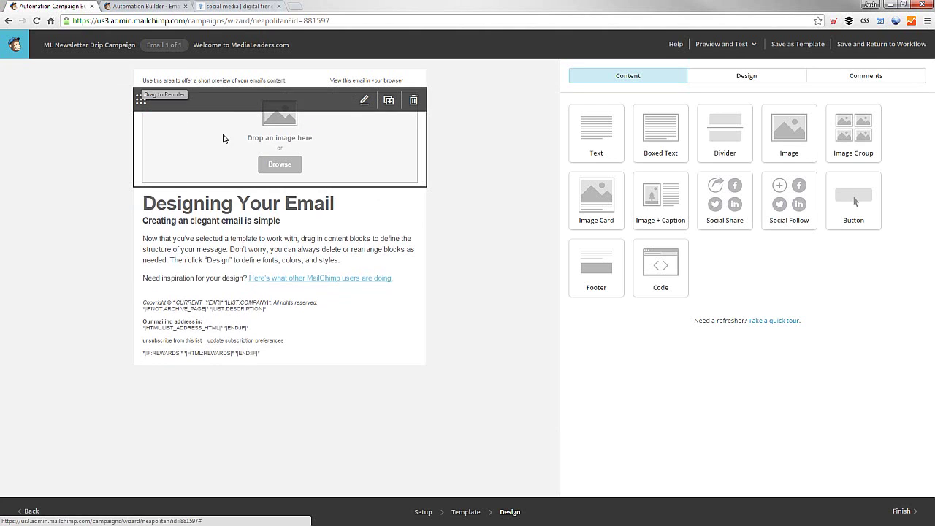
click(414, 102)
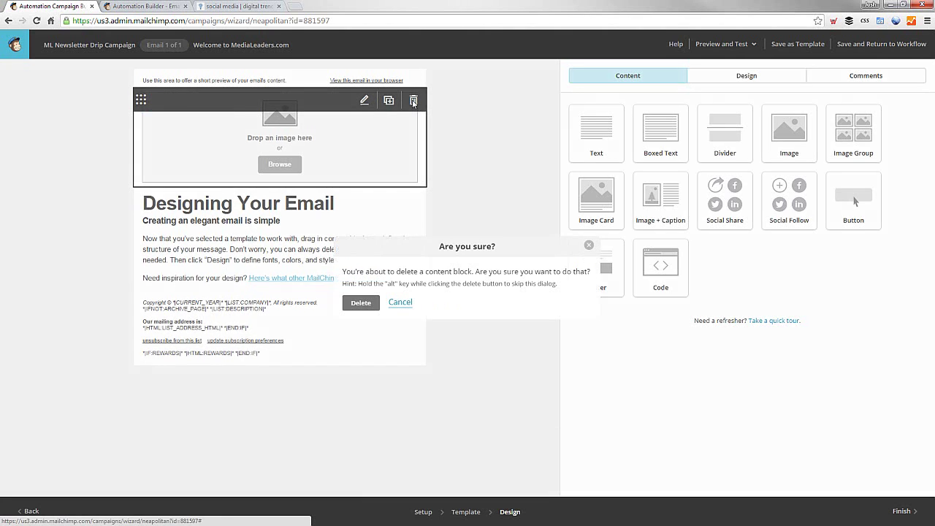
click(358, 304)
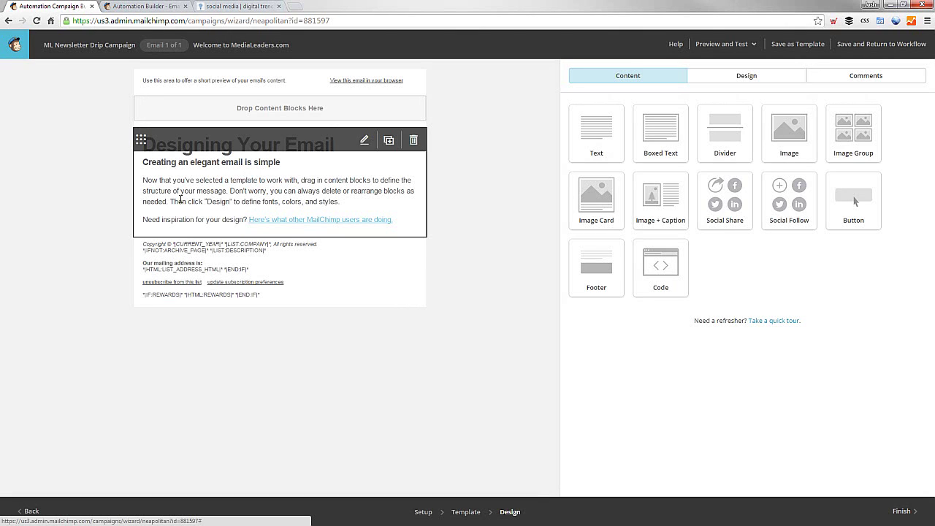
drag(597, 132, 265, 140)
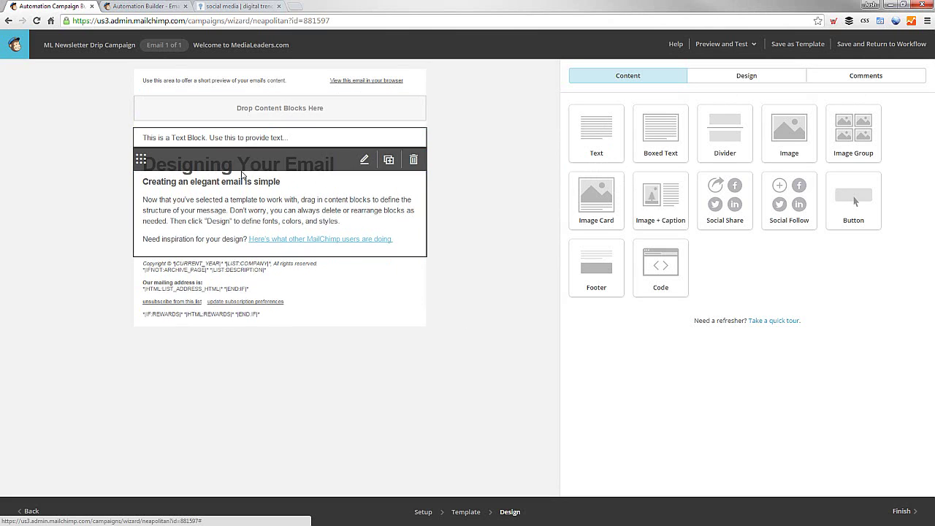
click(414, 160)
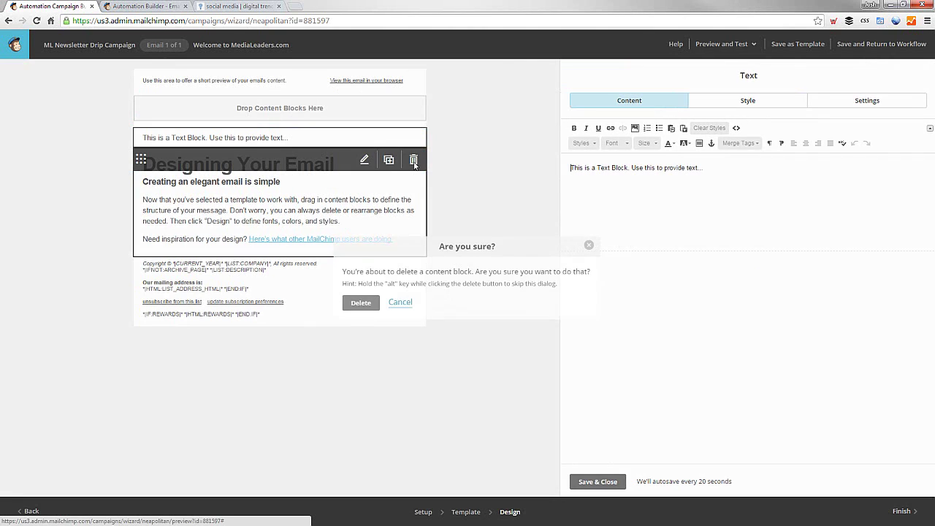
click(361, 302)
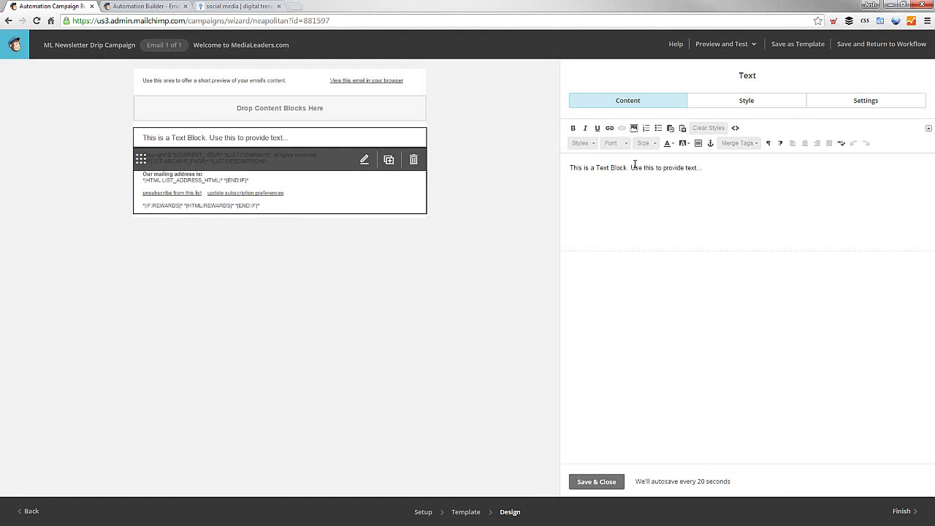
Step: Replace the text block's content with 'Insert welcome box here', leaving the footer unchanged
drag(744, 171, 491, 161)
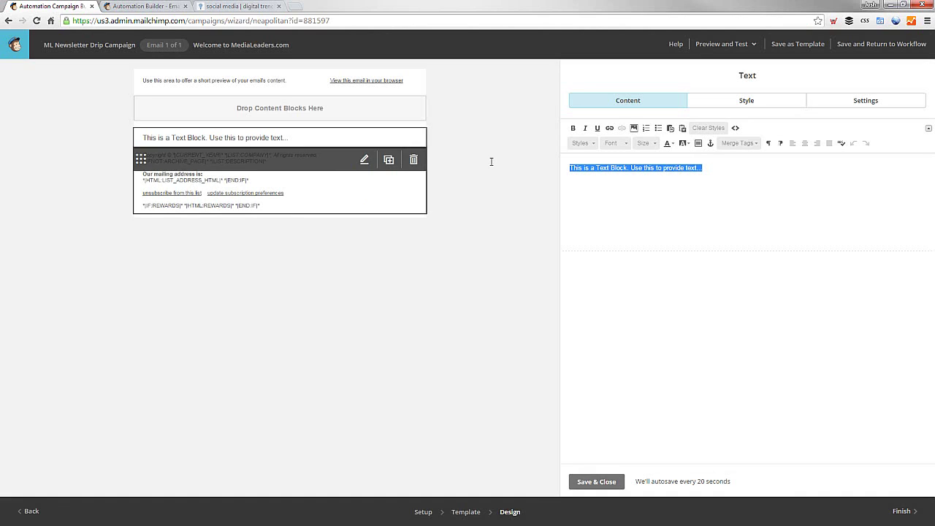
text(Insert welcome )
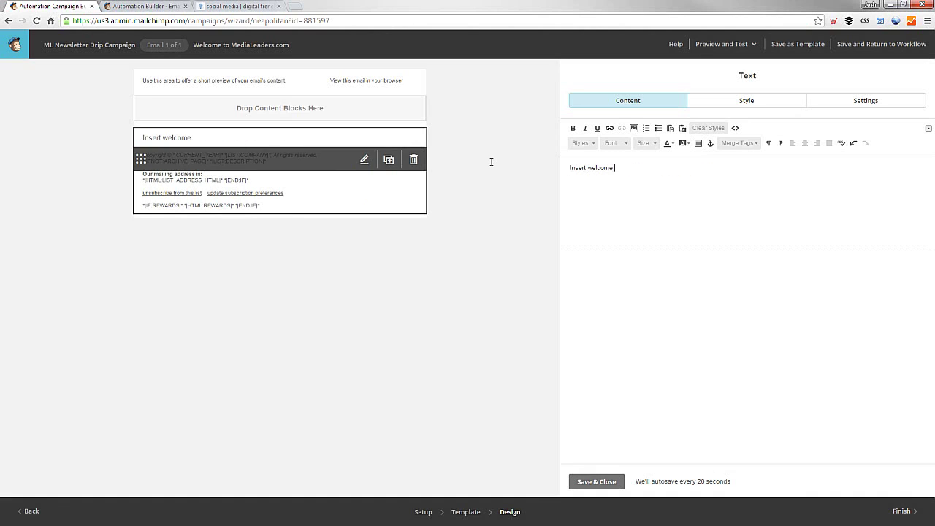
text(box here)
click(409, 200)
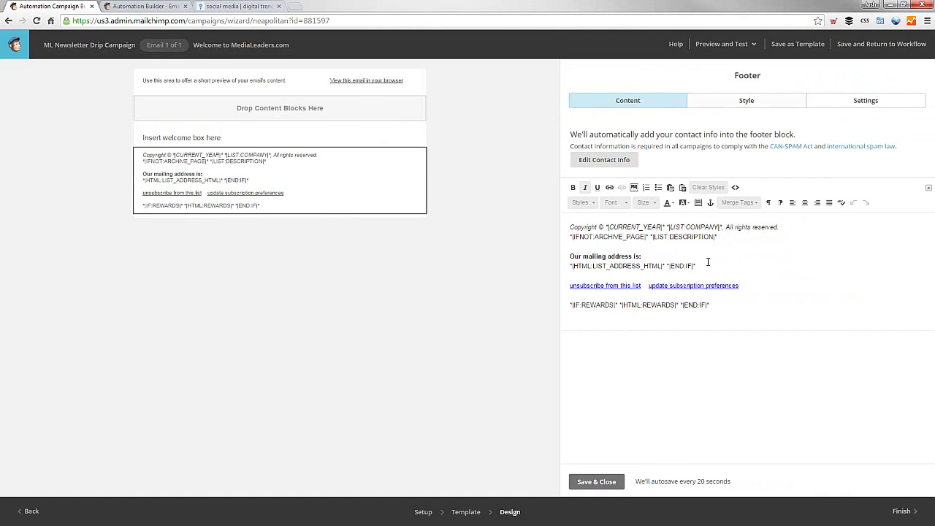
click(597, 482)
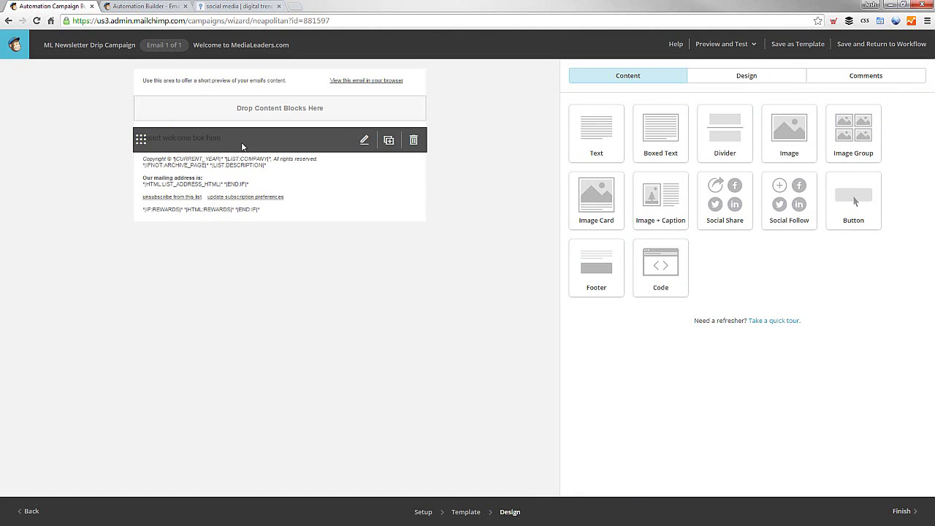
Step: Change the preheader text to 'Welcome to MediaLeaders.com!' and save it
click(212, 80)
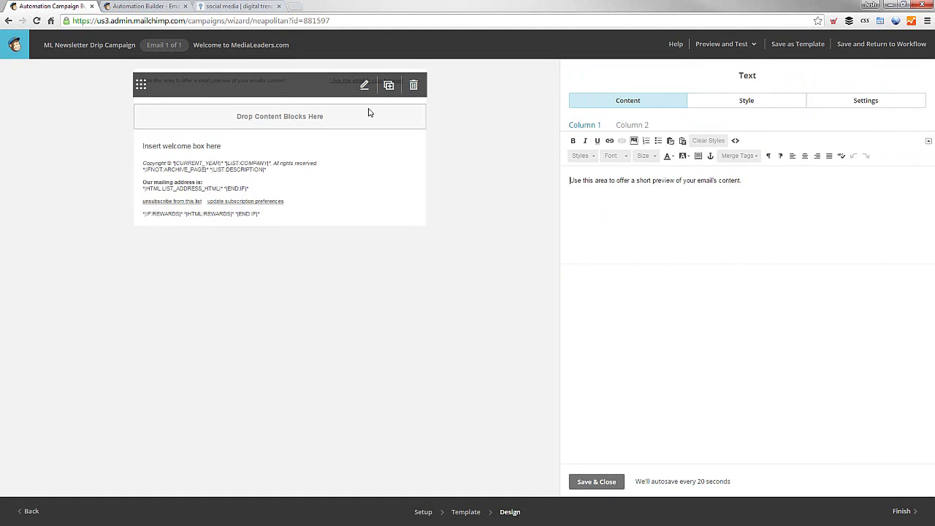
drag(760, 181, 526, 174)
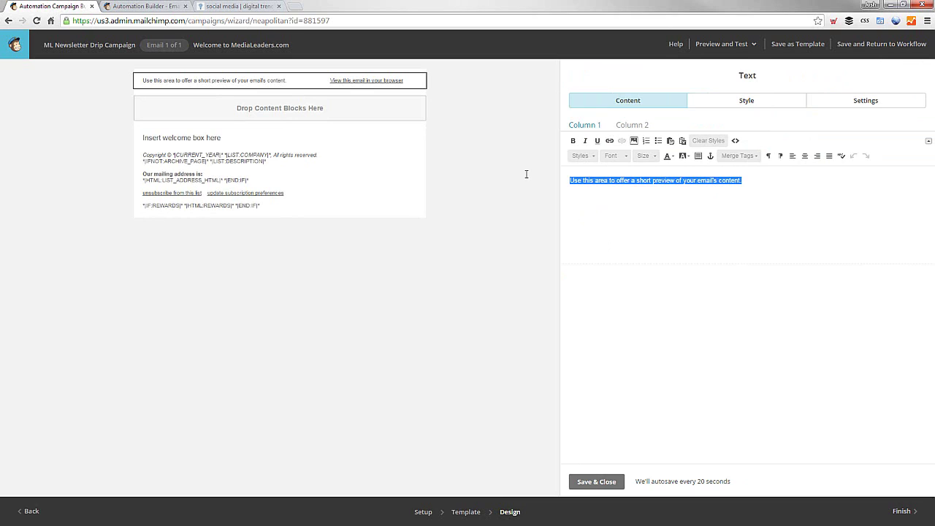
text(Welcome to Med)
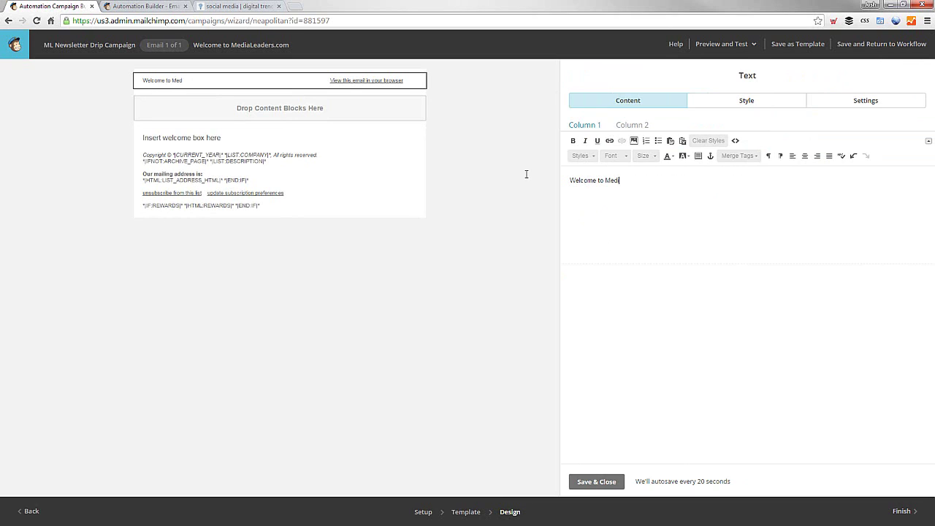
text(iaLeaders.c)
text(com)
click(602, 482)
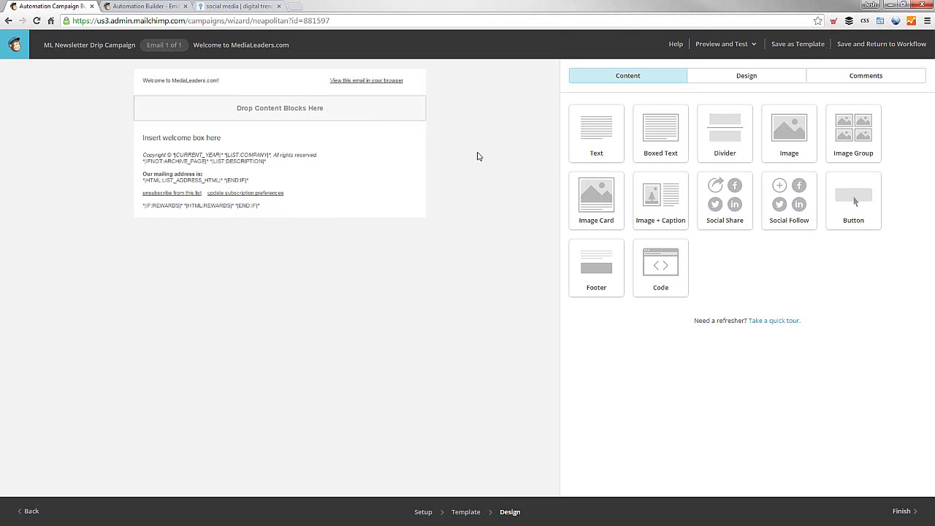
Step: Add a second email to the workflow and name it 'Automation Email #2 (Blog 3 & 4)'
click(904, 511)
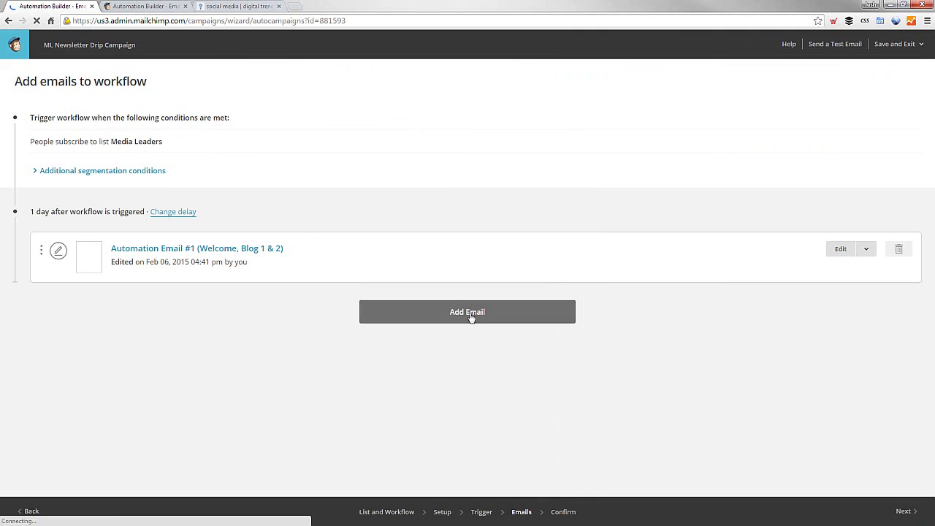
click(472, 315)
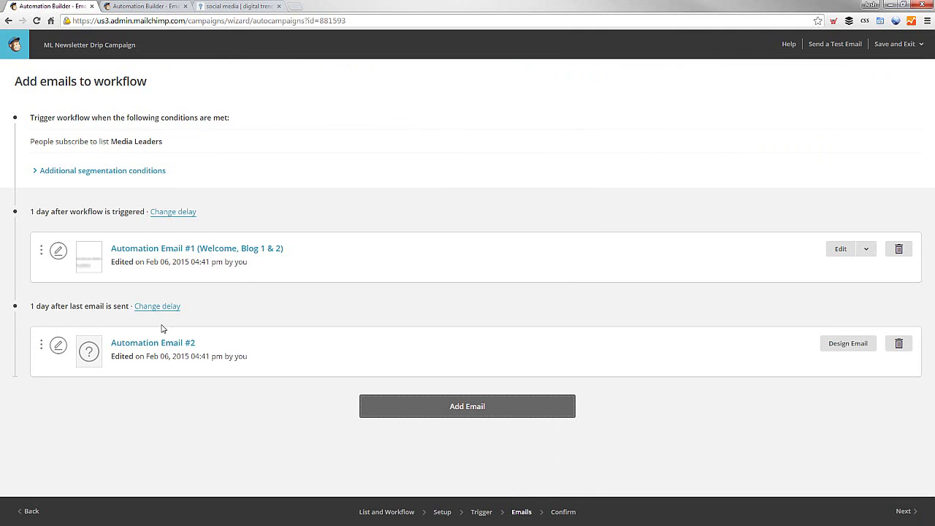
click(847, 345)
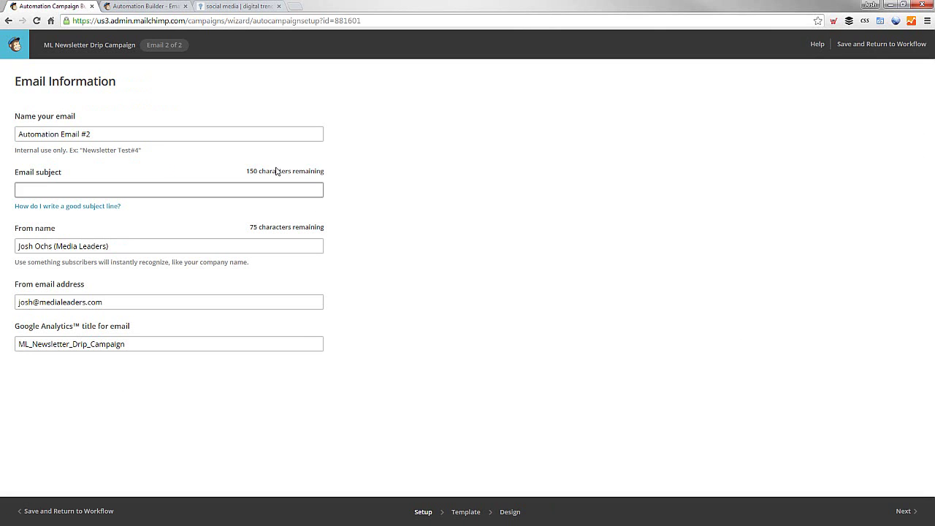
click(192, 131)
text(()
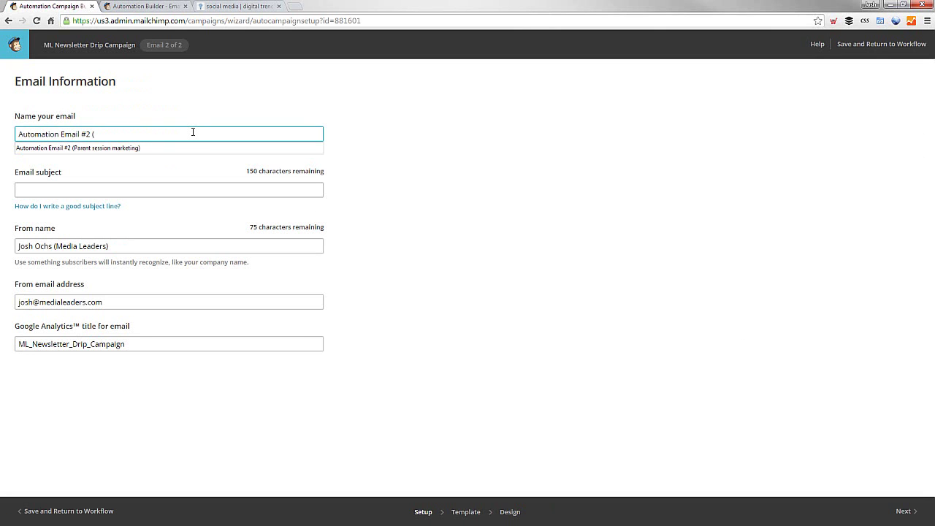
text(Blog 3 & 4)
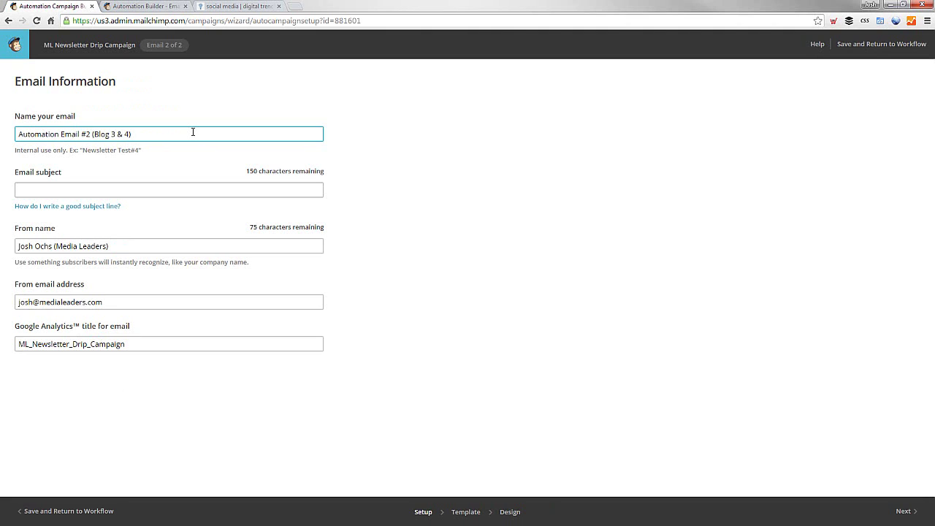
click(336, 147)
Step: Set the second email's subject to 'Blog 3 & 4 Titles from MediaLeaders.com'
click(84, 191)
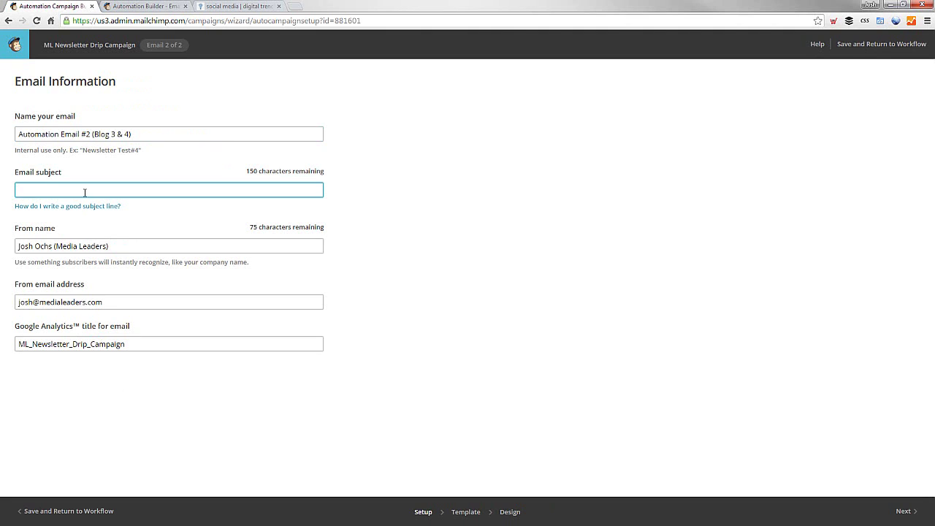
text(Blog 3 & 4 Titles from MediaLeaders.)
click(465, 512)
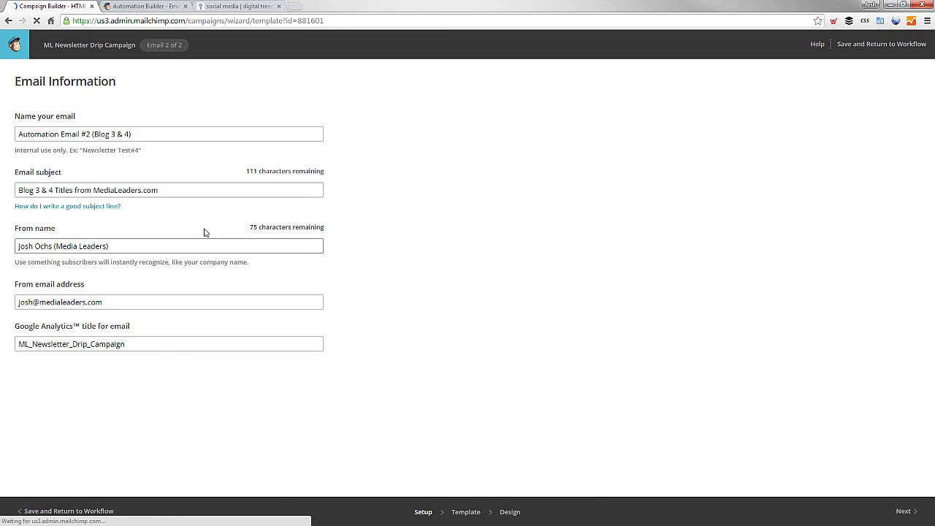
Step: Use the 1 Column template, swap its image and text blocks for one Text block, and finish
click(127, 244)
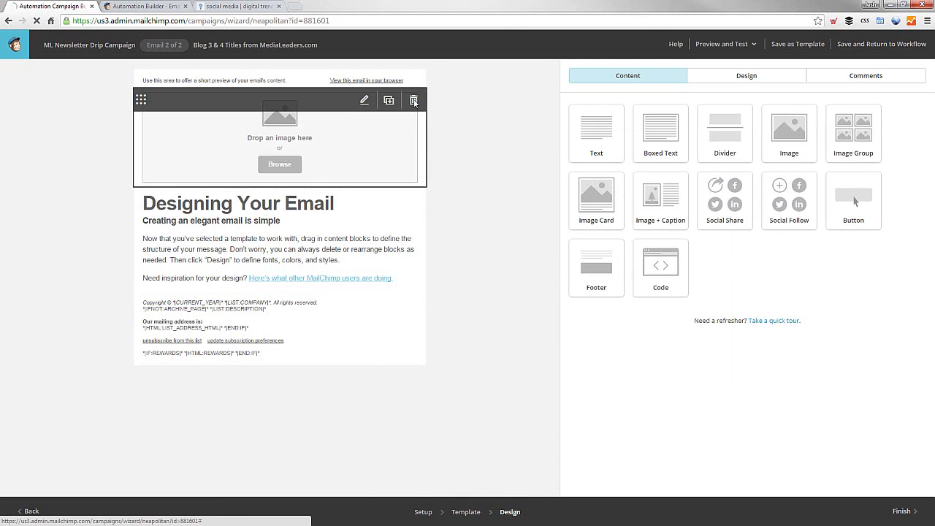
click(414, 100)
click(360, 304)
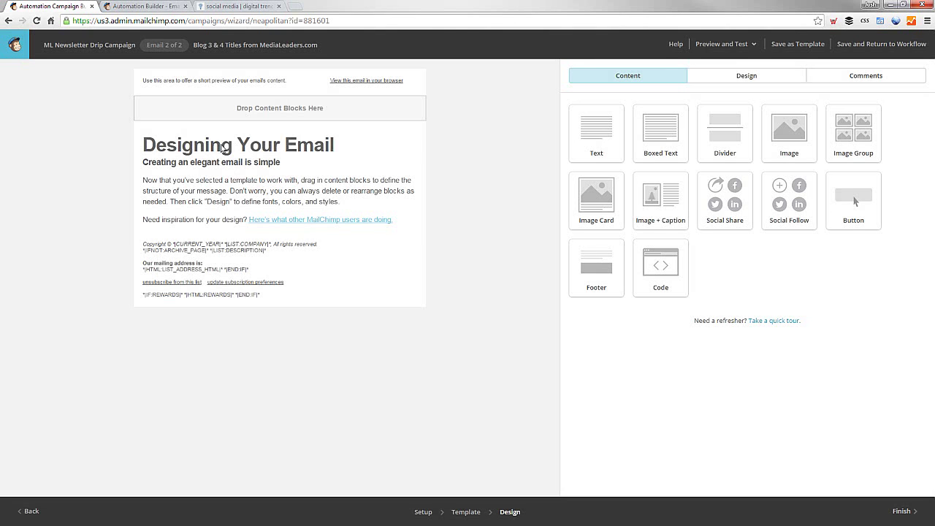
click(414, 140)
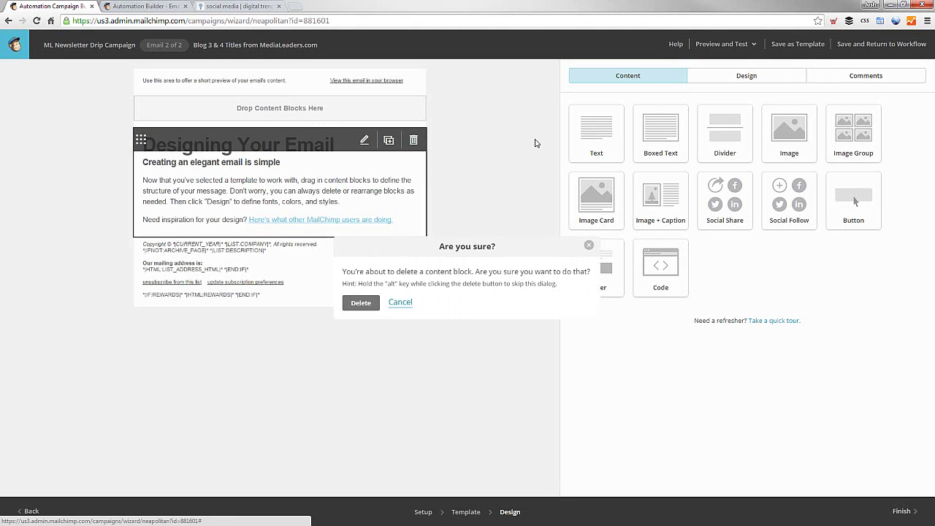
click(373, 300)
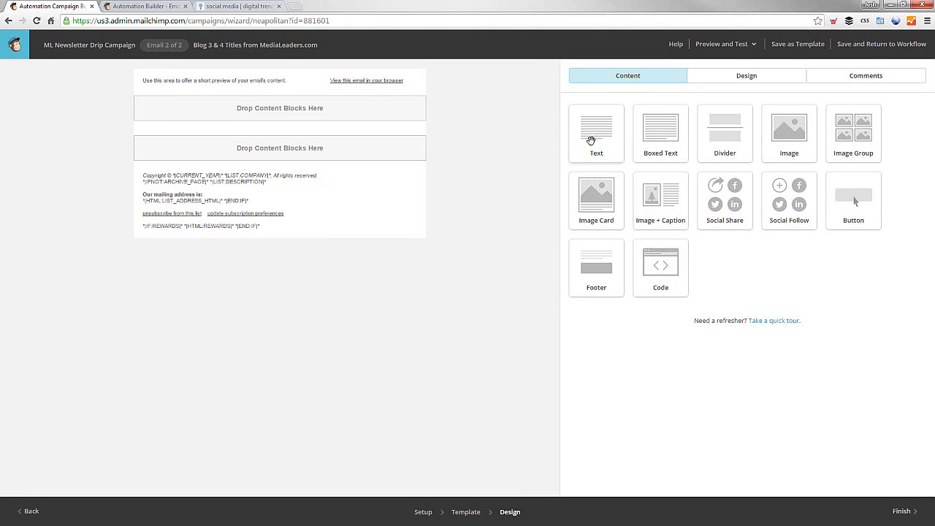
drag(590, 140, 190, 151)
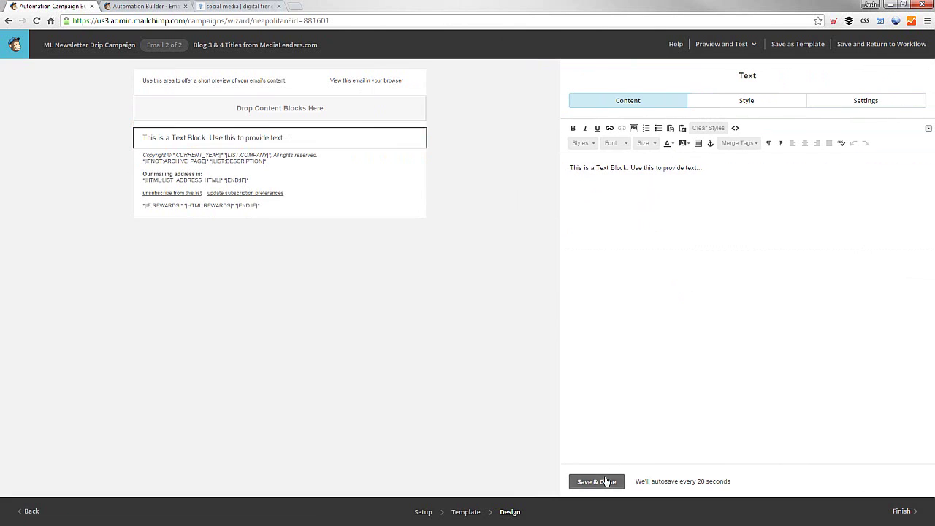
click(606, 481)
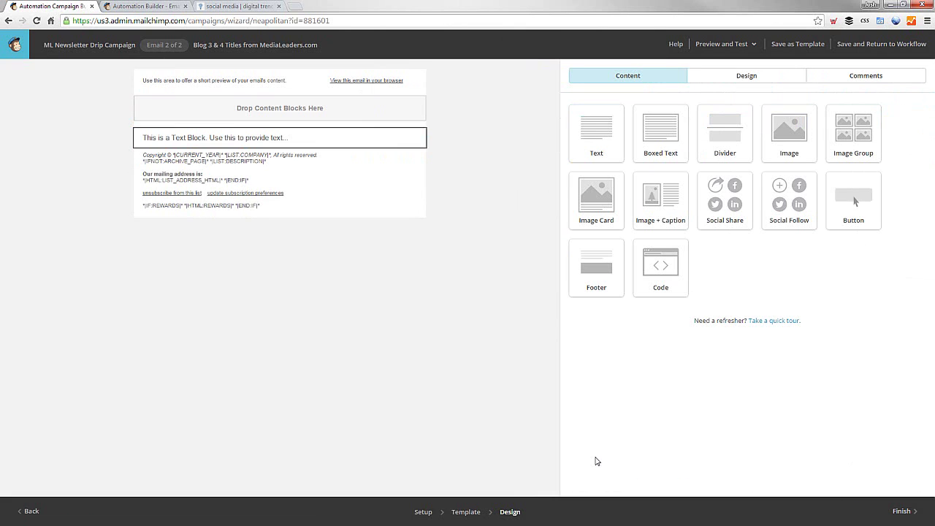
click(904, 509)
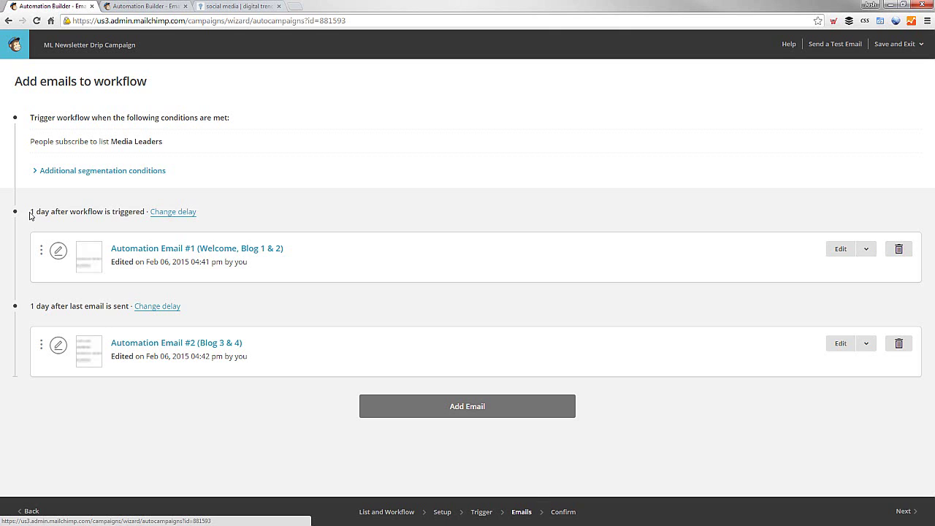
Step: Set the first email to send immediately when the workflow triggers
click(174, 211)
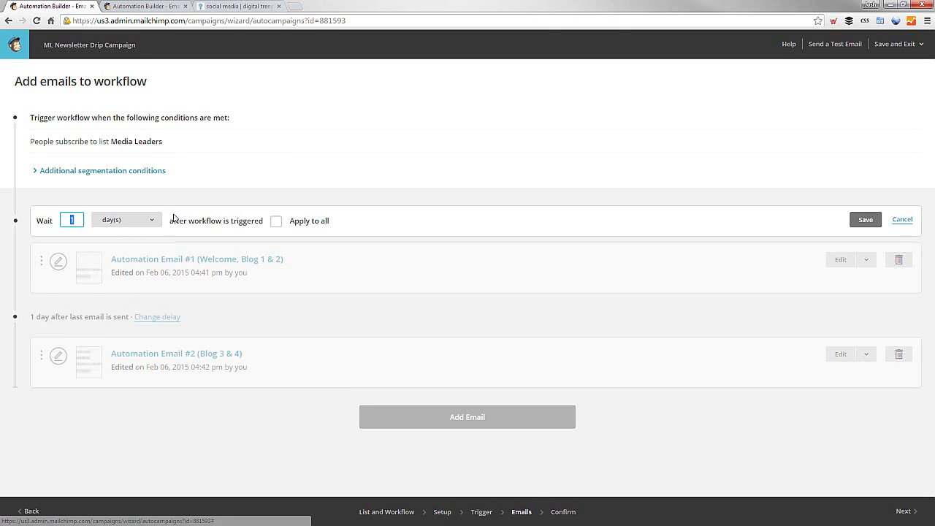
click(121, 221)
click(126, 234)
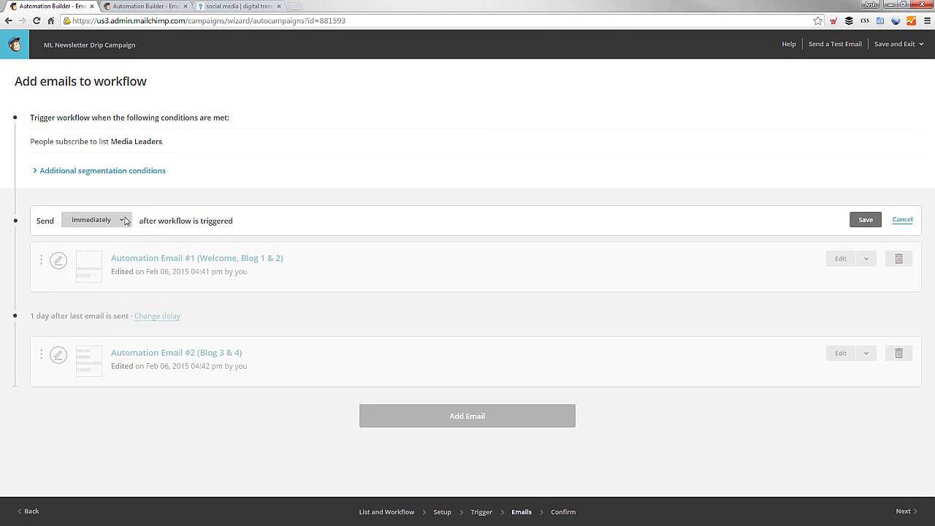
click(868, 221)
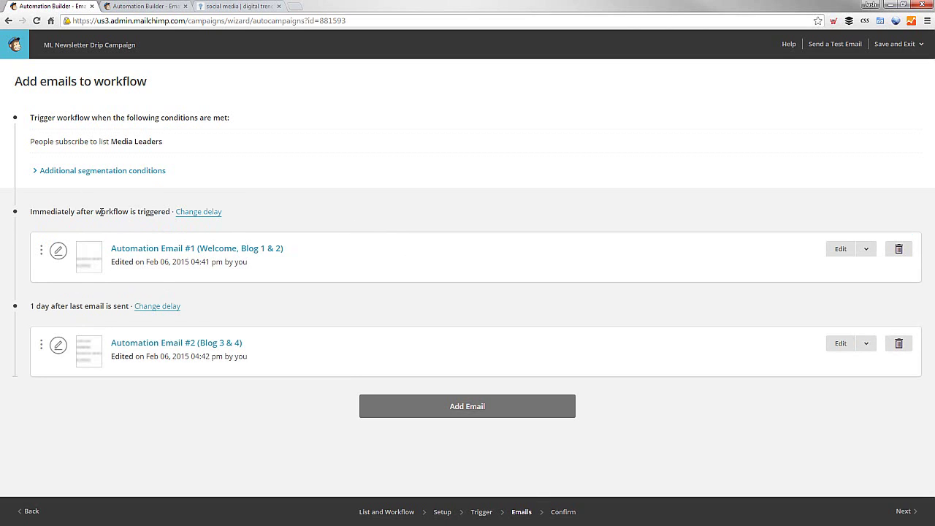
Step: Set the second email to send 7 days after the first email
click(152, 306)
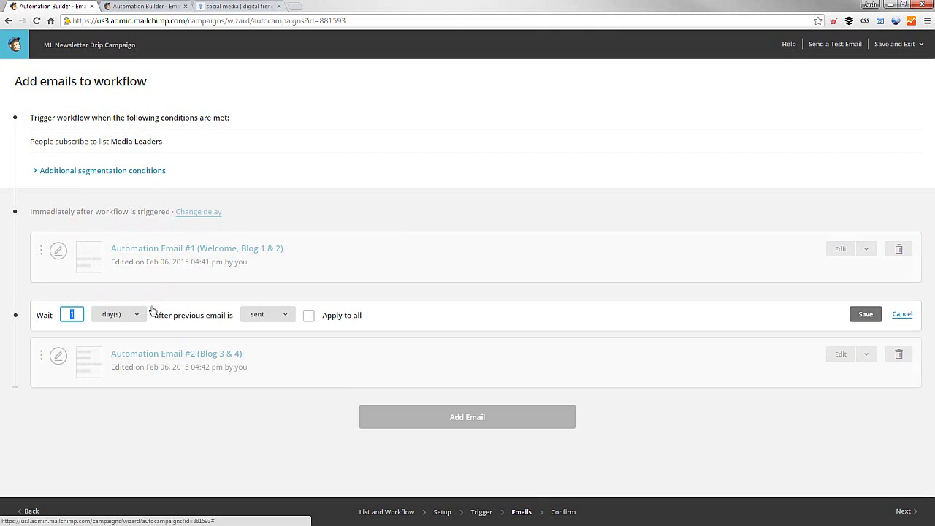
click(111, 317)
click(86, 314)
double_click(86, 314)
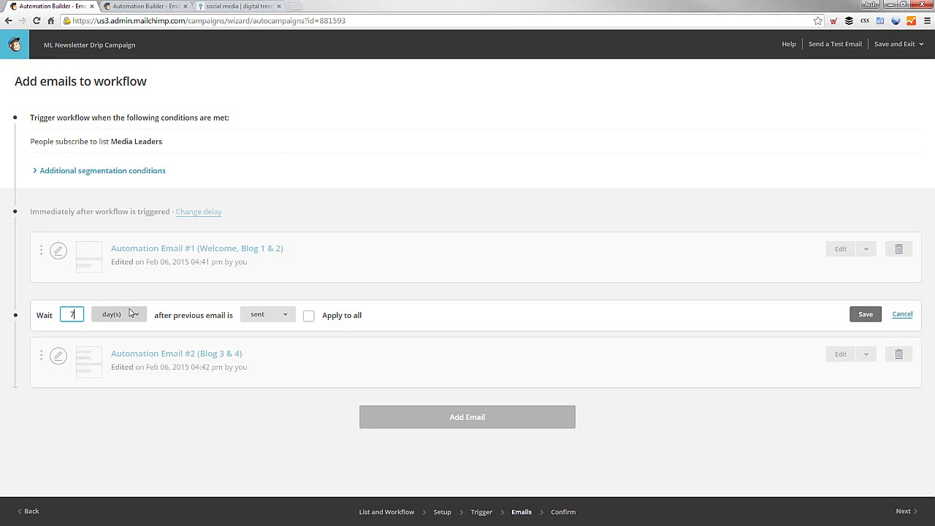
click(865, 314)
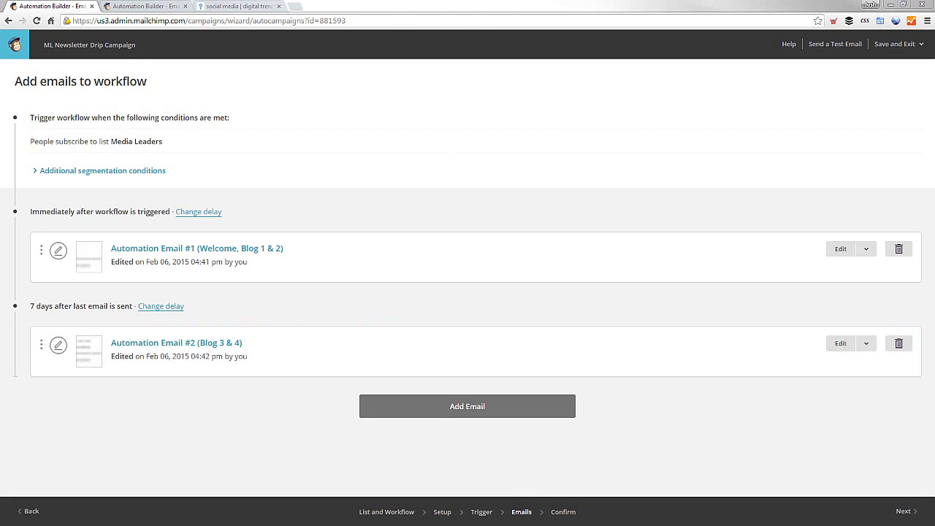
key(alt+Tab)
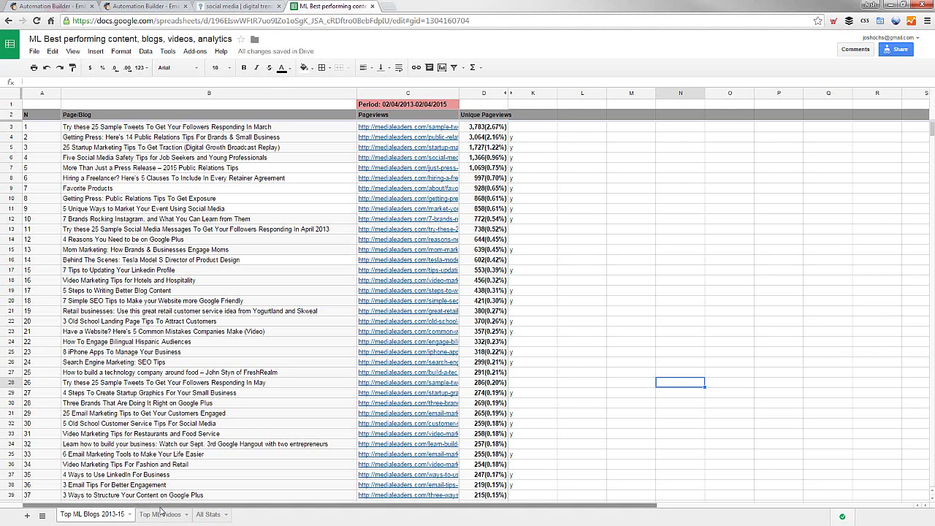
Step: Look over blog titles like '5 Steps to Writing Better Blog Content' and '7 Brands Rocking Instagram'
click(173, 292)
scroll(172, 295, down, 6)
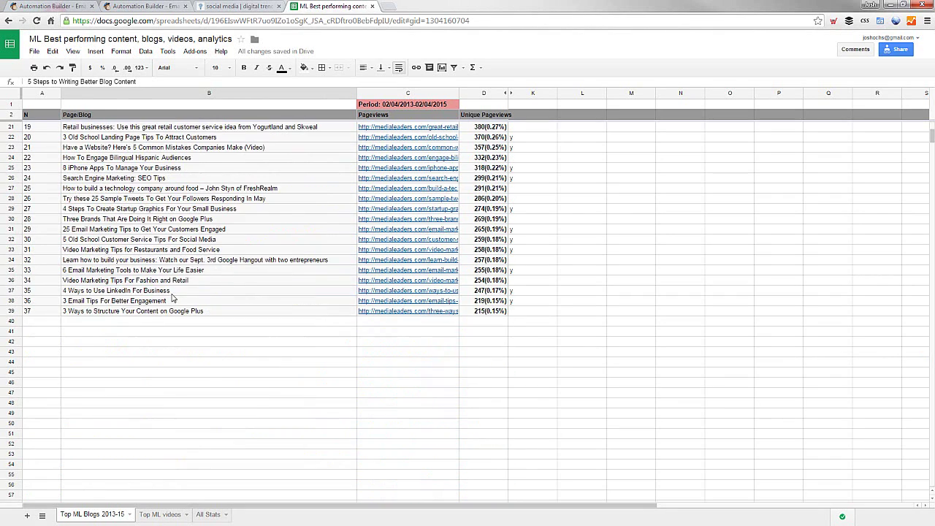
scroll(172, 296, up, 6)
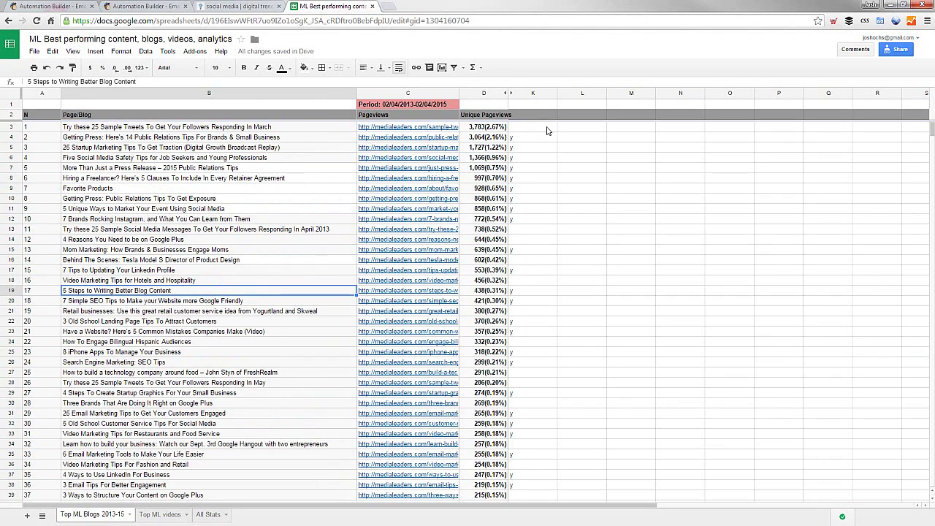
click(115, 219)
Step: Select column K's y flags to confirm a count of 24, then switch to the MediaLeaders homepage
click(503, 189)
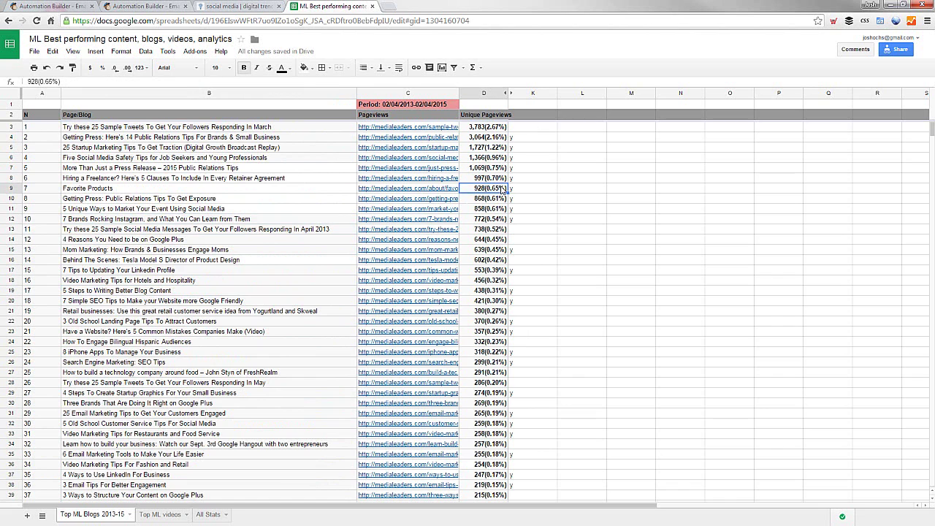
click(545, 157)
drag(537, 132, 523, 314)
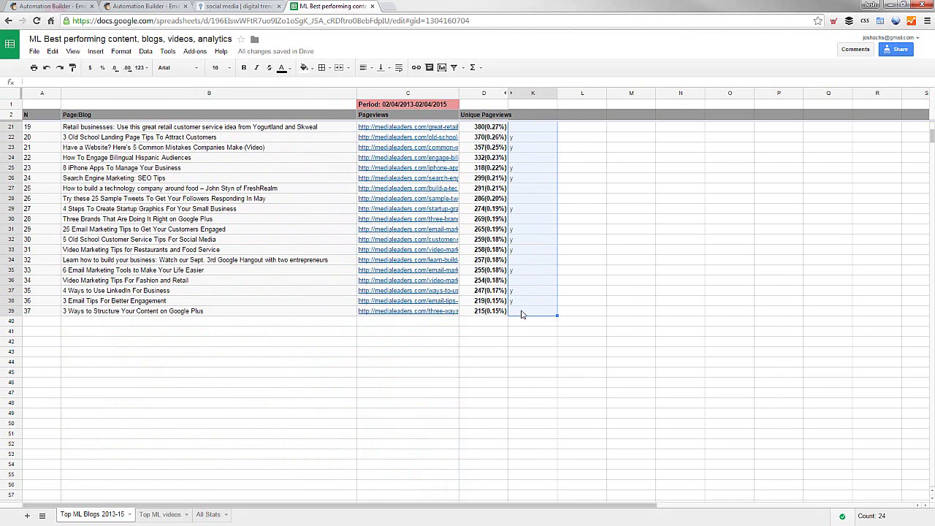
click(231, 5)
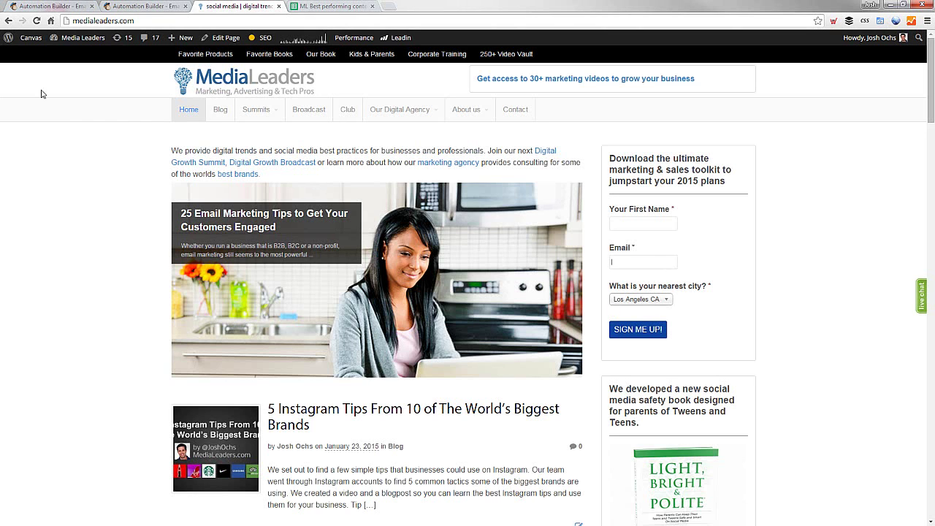
Step: Return to the Automation Builder tab listing Email #1 (immediate) and Email #2 (7 days later)
click(48, 6)
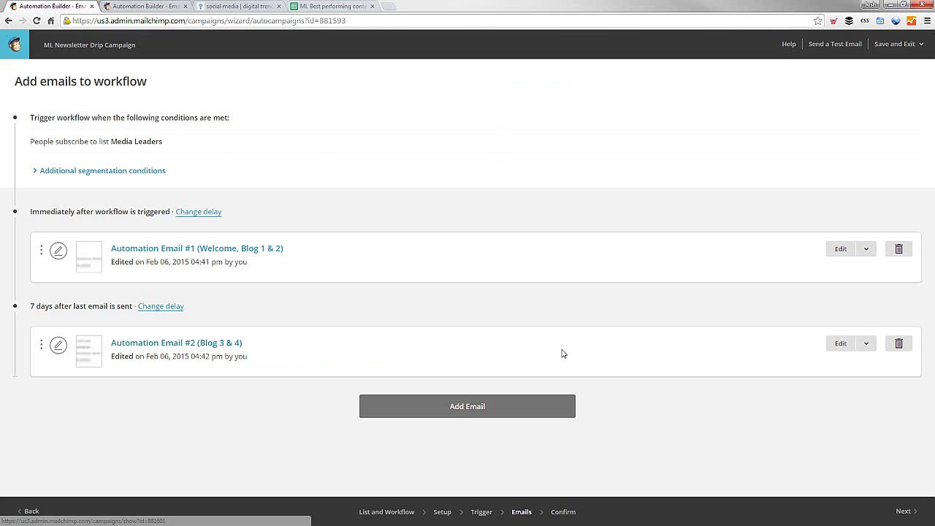
Step: Open the Confirm review and highlight its List, Tracking and Email Authentication headings
click(564, 511)
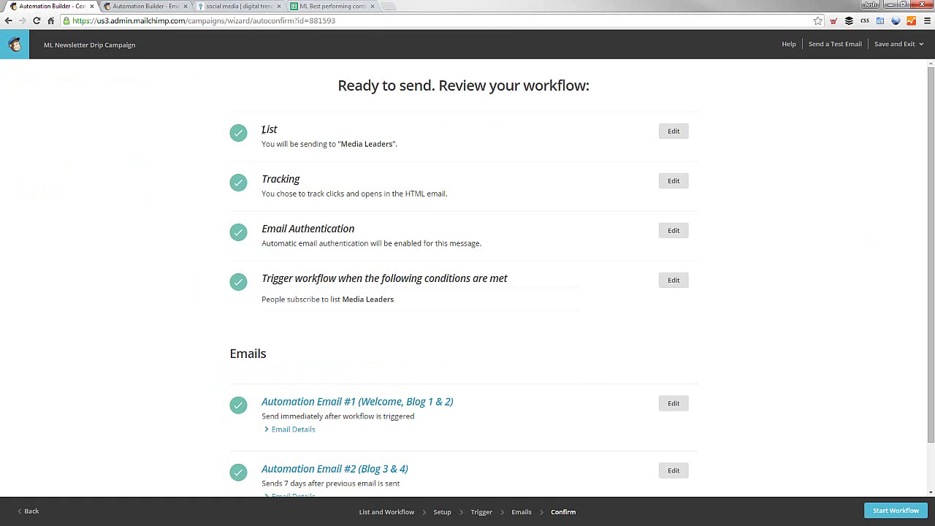
drag(262, 129, 364, 129)
click(275, 184)
double_click(269, 181)
click(229, 187)
drag(269, 229, 371, 229)
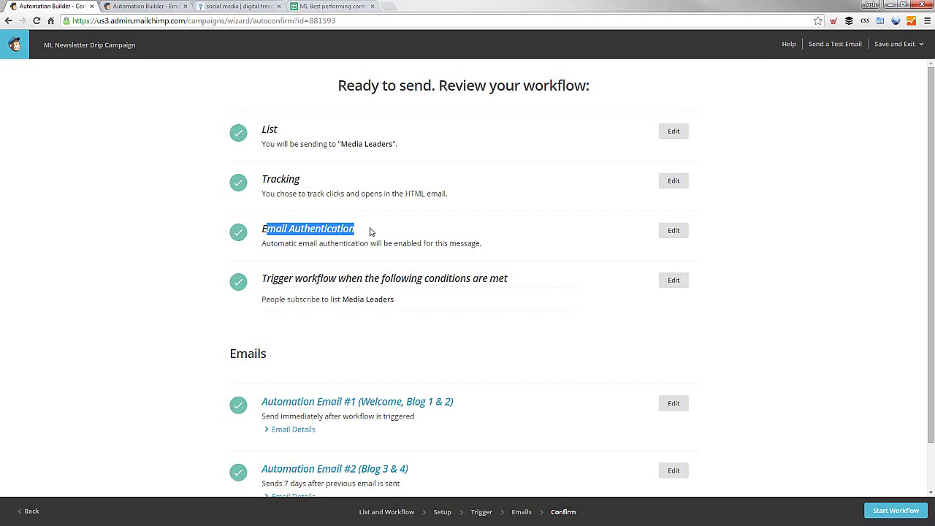
click(370, 231)
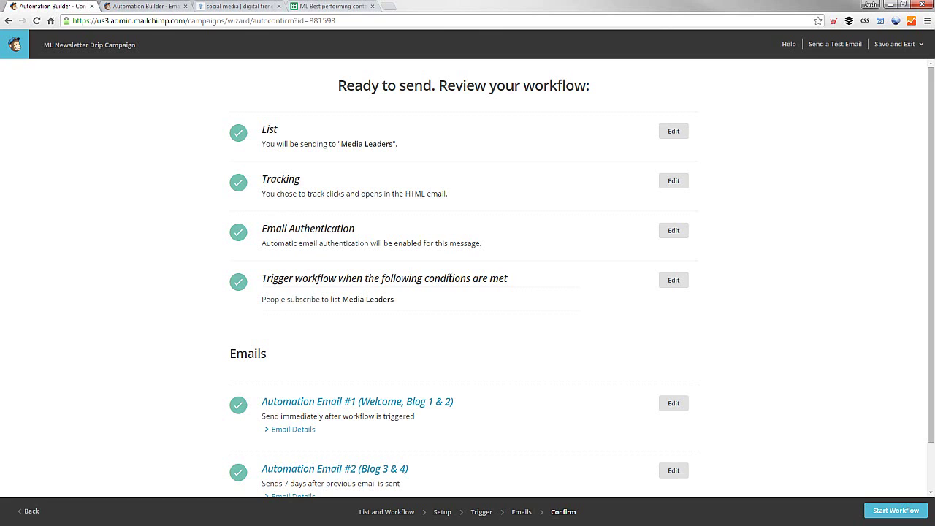
Step: Highlight the Media Leaders trigger condition, then bring up the S3 Newsletter Signups workflow tab
drag(265, 301, 463, 306)
click(536, 298)
scroll(455, 382, down, 2)
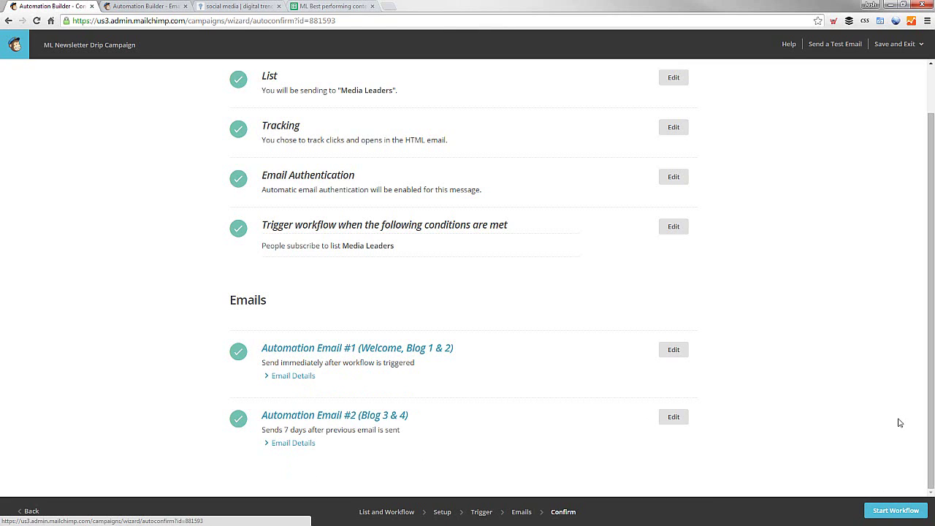
click(142, 6)
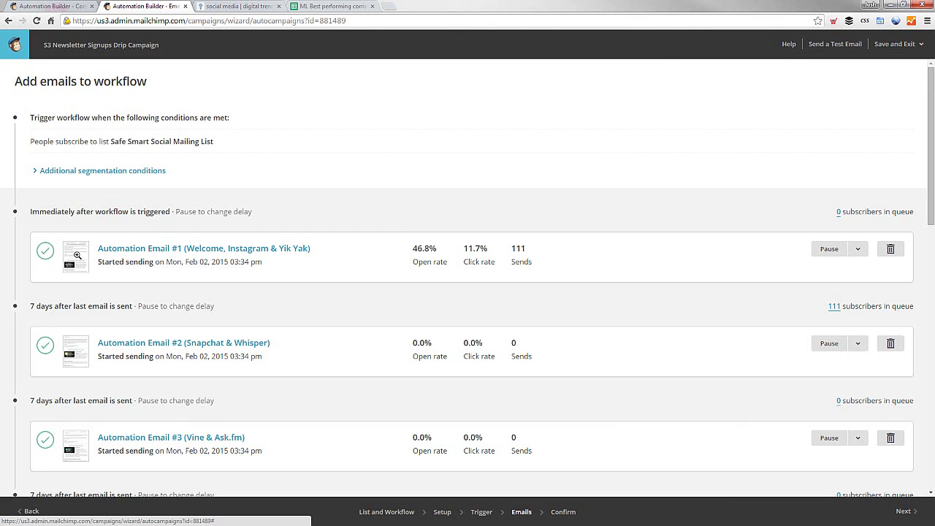
Step: Scroll through S3 campaign emails #1–#10, then return to the ML Newsletter Drip Campaign review
scroll(265, 295, down, 3)
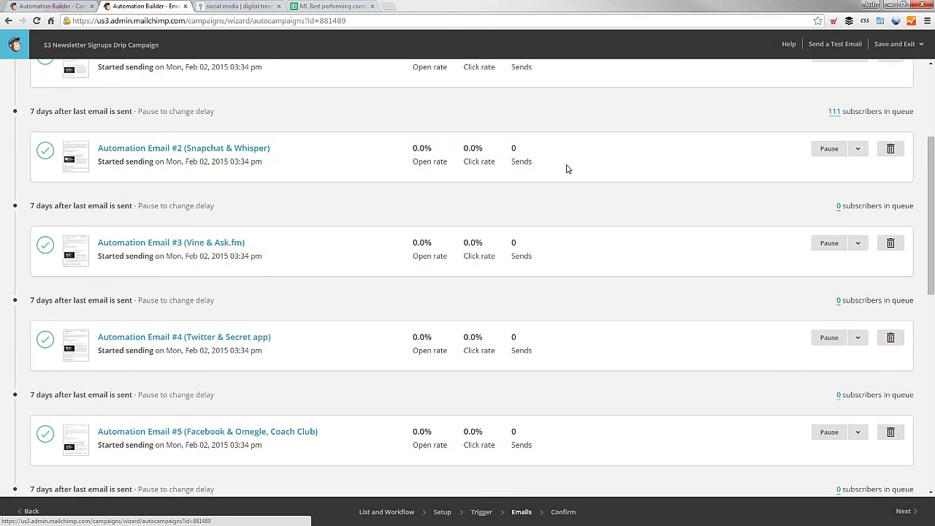
scroll(514, 149, up, 1)
scroll(522, 263, down, 9)
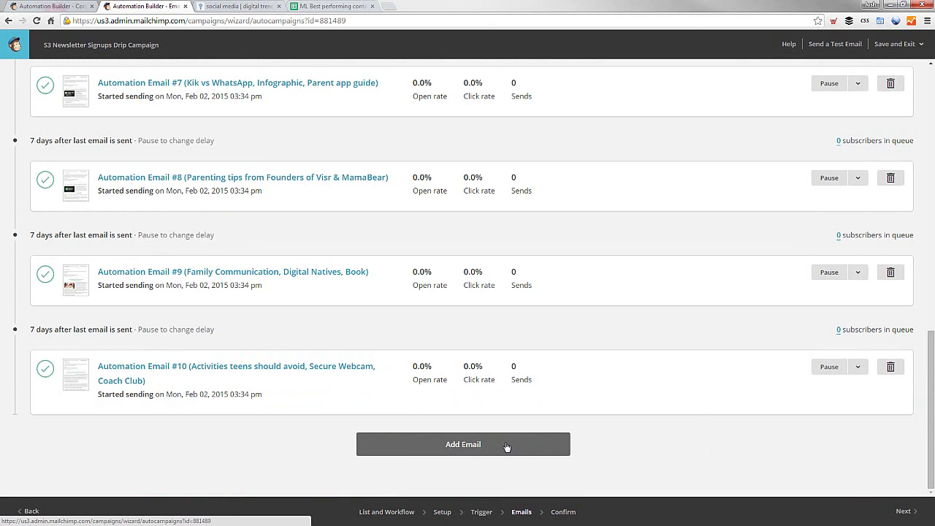
scroll(539, 432, up, 15)
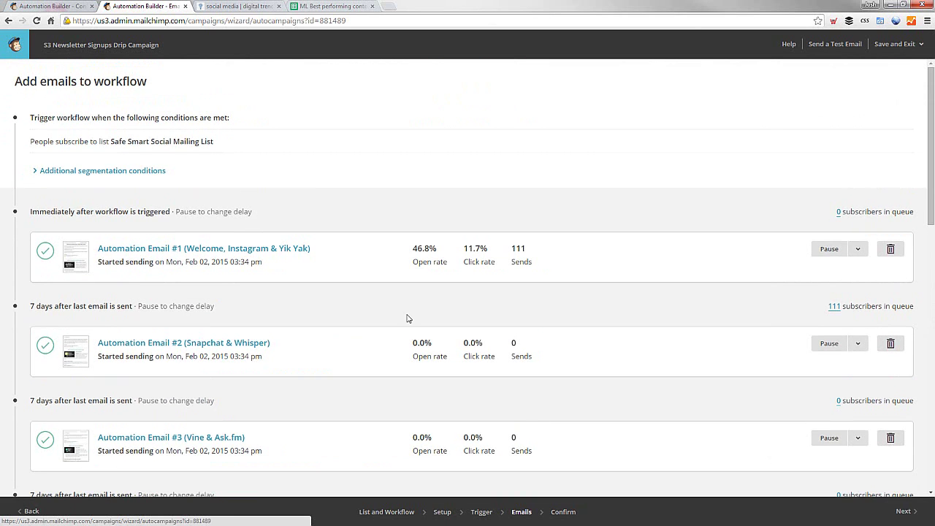
click(73, 4)
scroll(146, 117, up, 1)
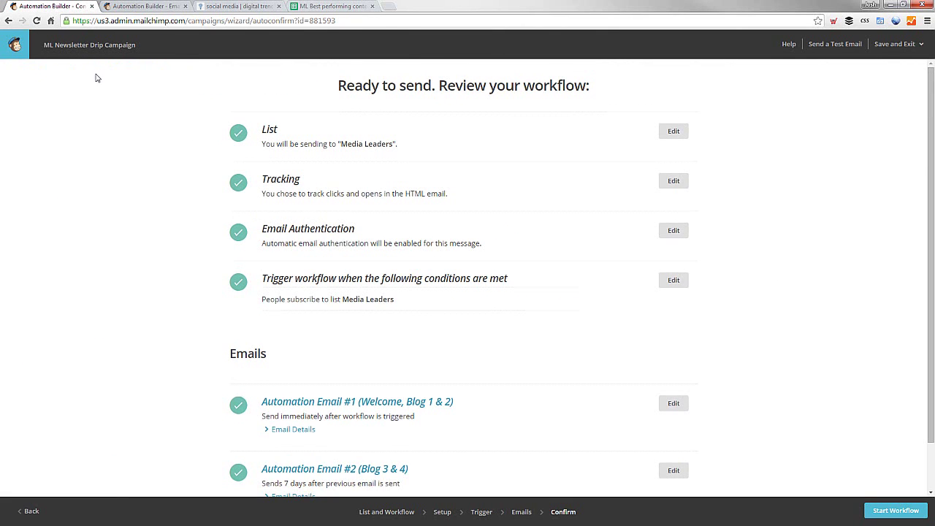
Step: Go to the Dashboard via the MailChimp logo, then open the Automation workflows list
click(16, 45)
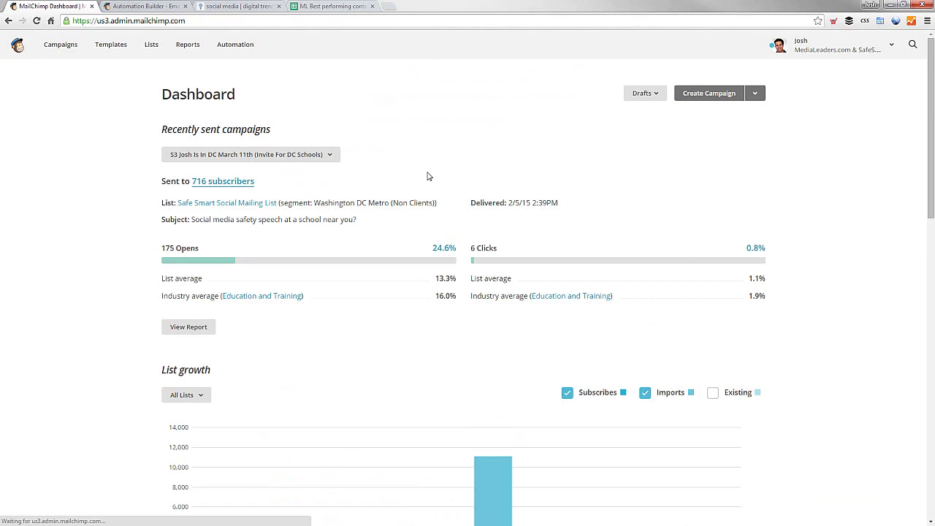
click(232, 44)
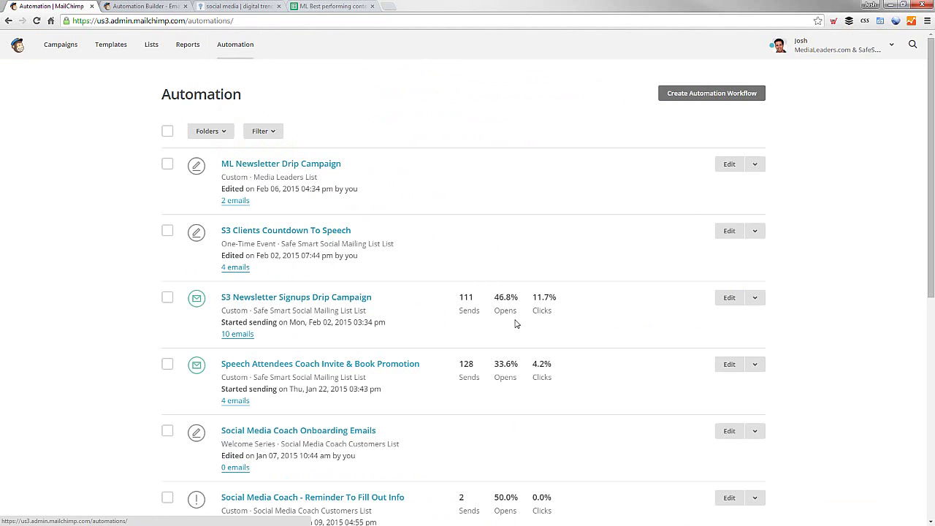
mouse_move(475, 308)
Step: Open the S3 Newsletter Signups Drip Campaign report under Reports' Automation filter, then switch to MediaLeaders
click(188, 45)
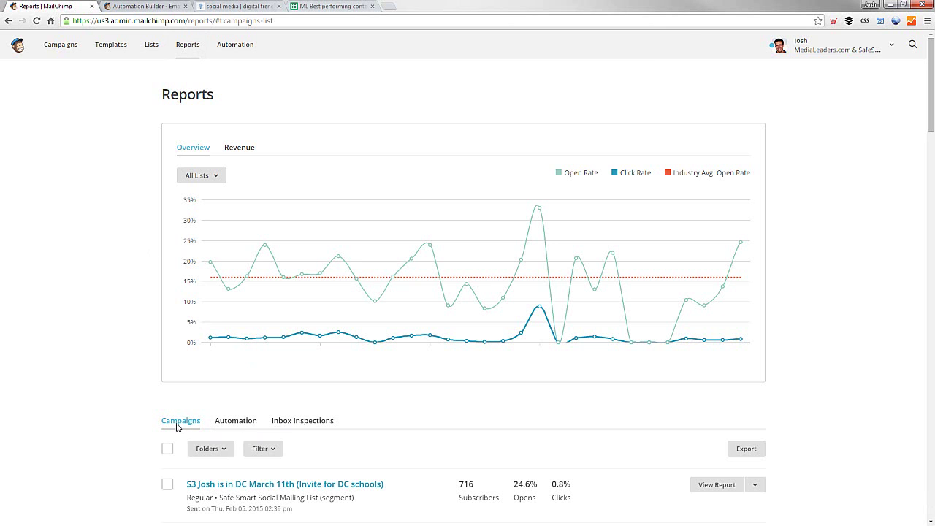
click(237, 421)
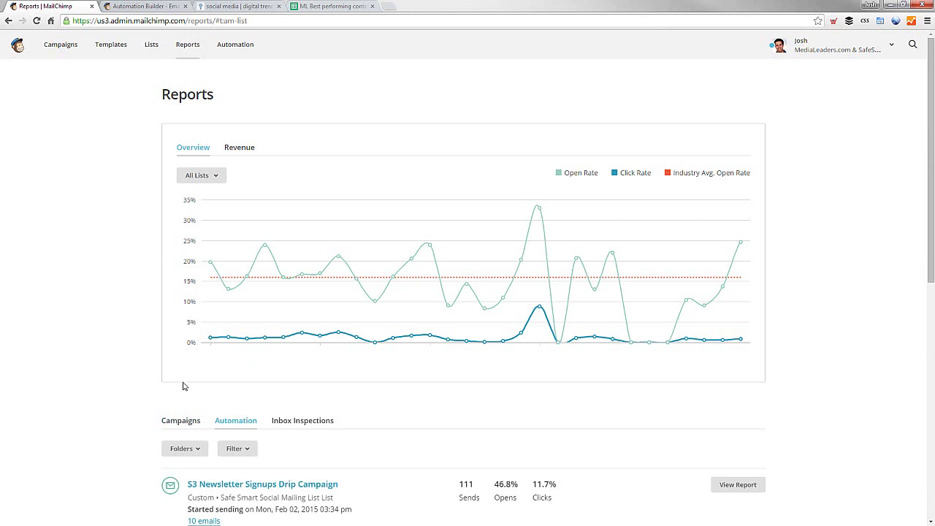
scroll(93, 354, down, 2)
scroll(93, 354, down, 1)
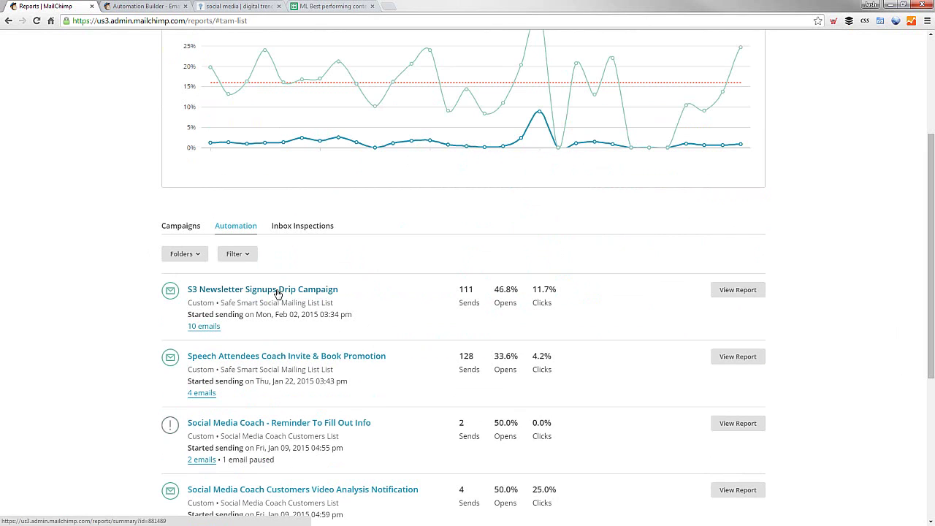
mouse_move(461, 293)
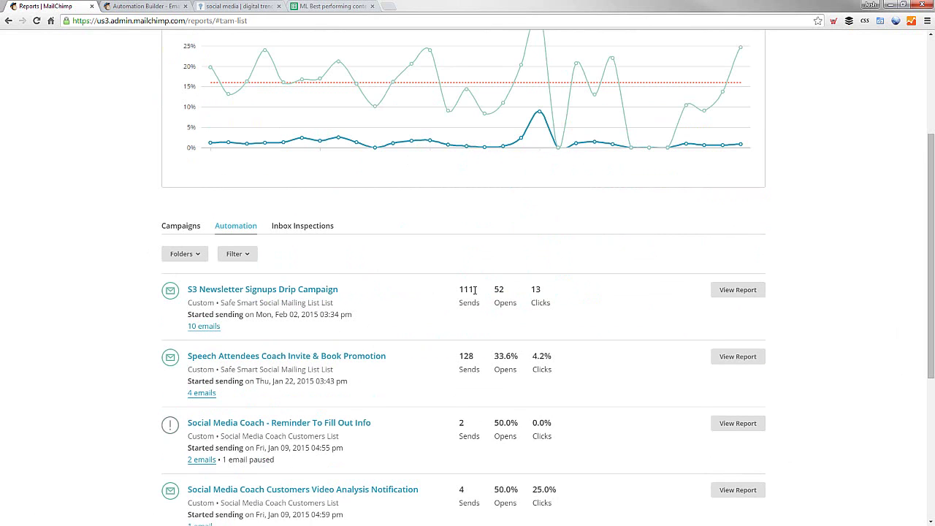
click(732, 295)
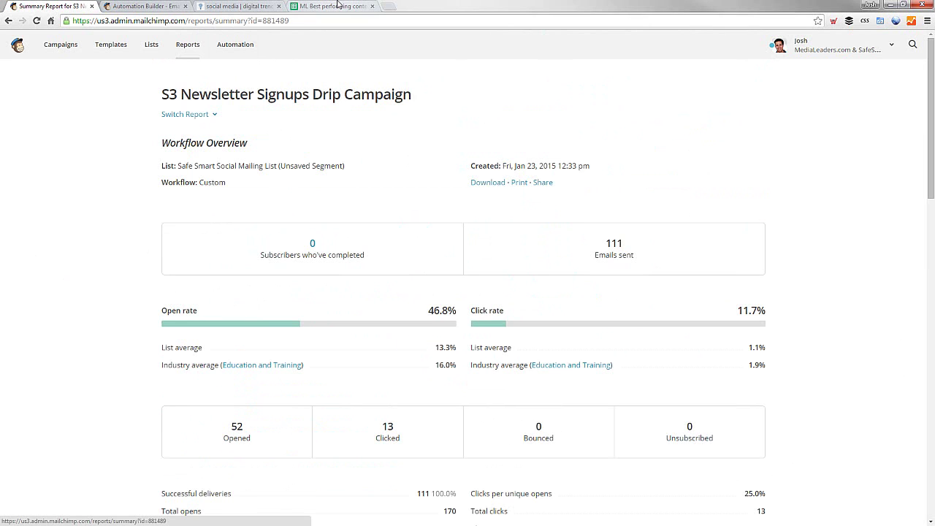
click(225, 6)
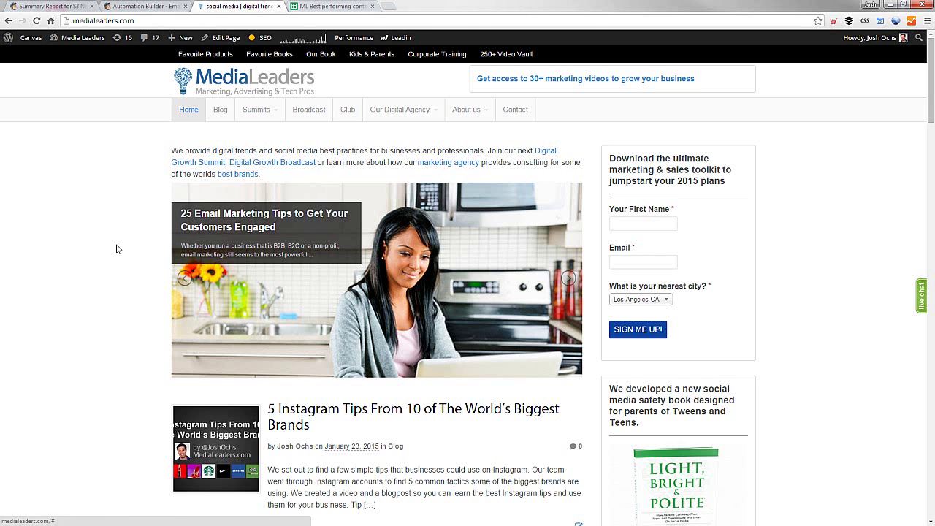
scroll(117, 248, down, 1)
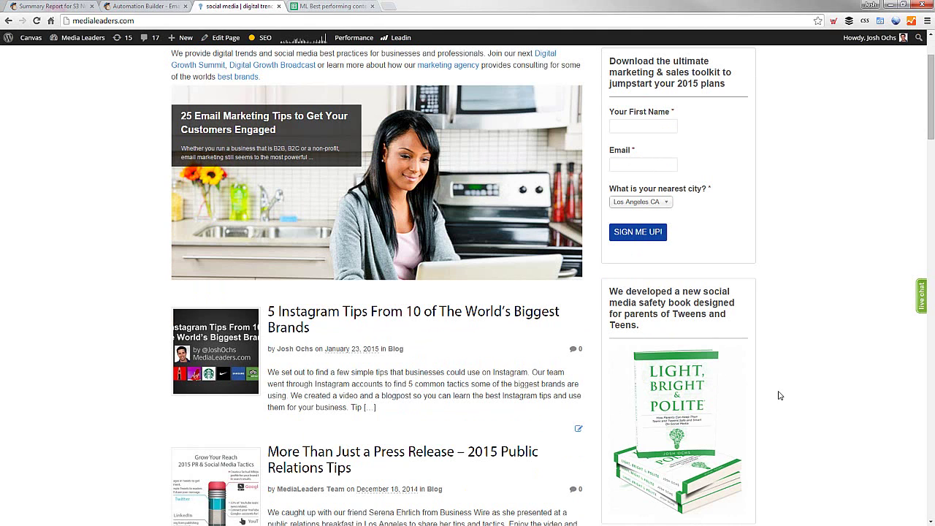
scroll(780, 395, up, 1)
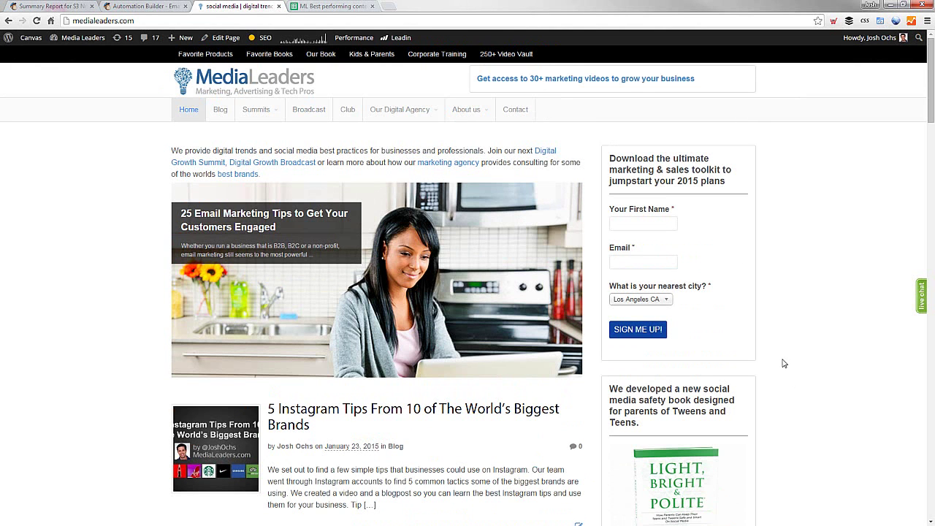
scroll(784, 364, down, 1)
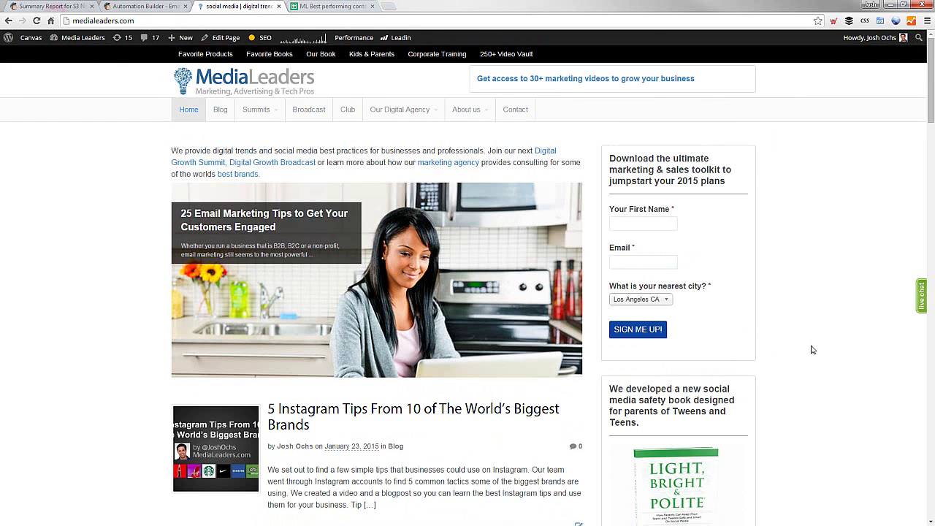